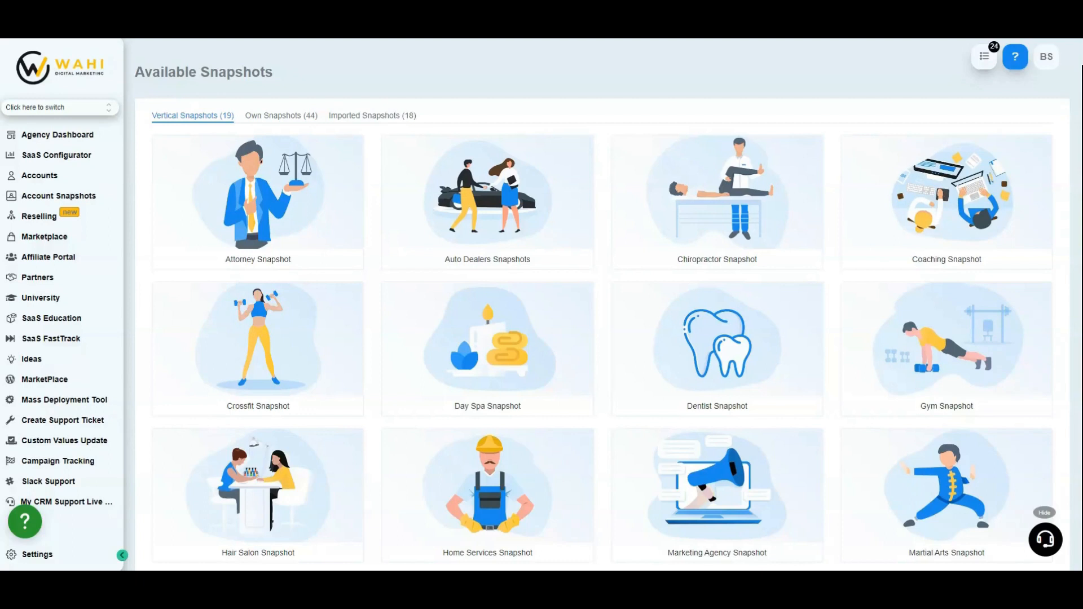
Browse the vertical snapshots available to the agency
mouse_move(265, 144)
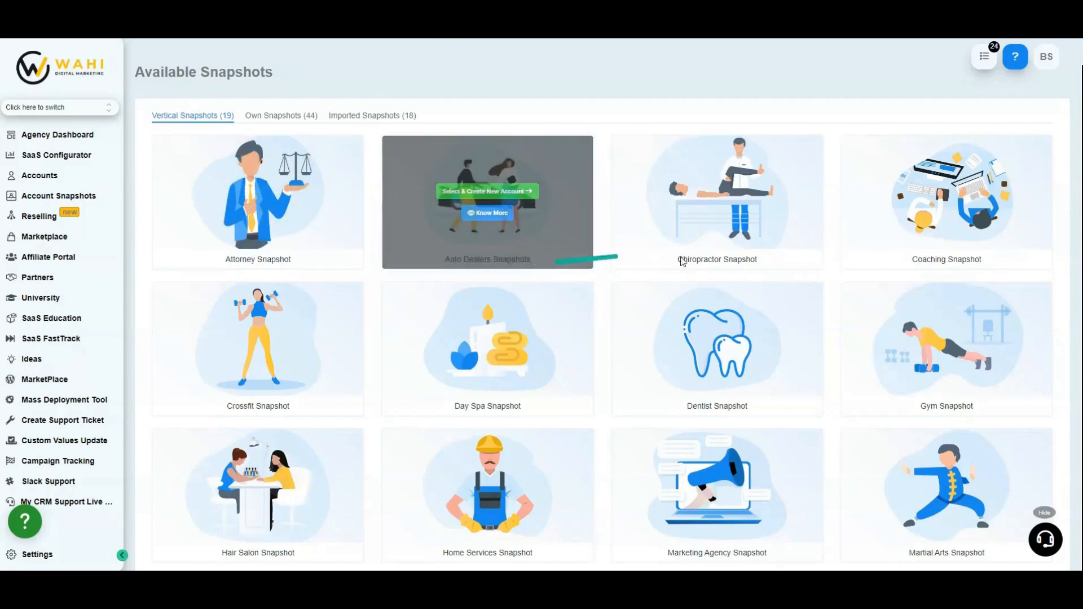
scroll(366, 339, down, 5)
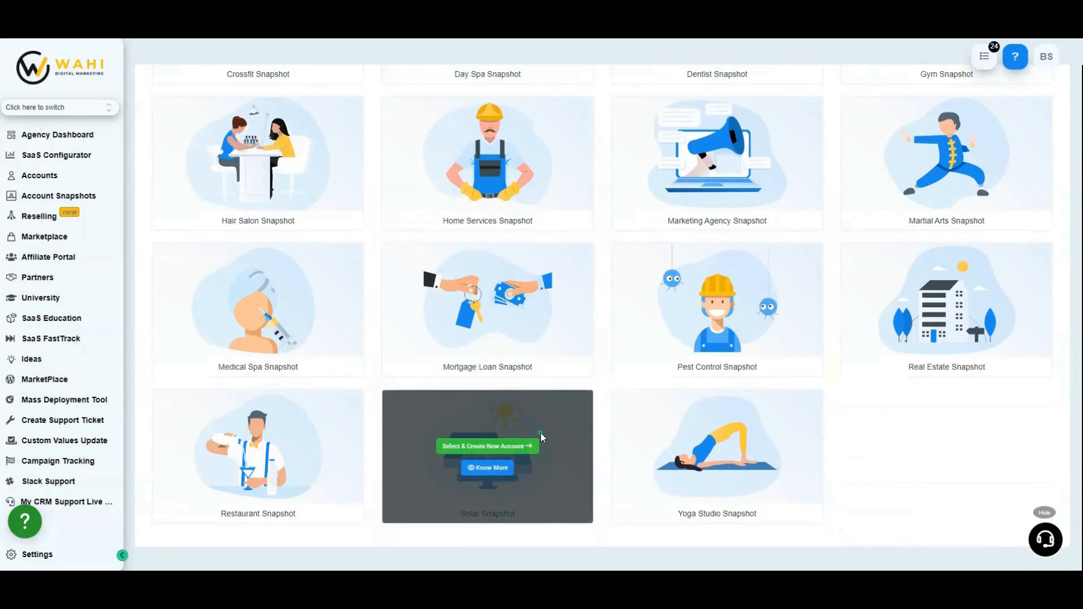
scroll(540, 432, up, 6)
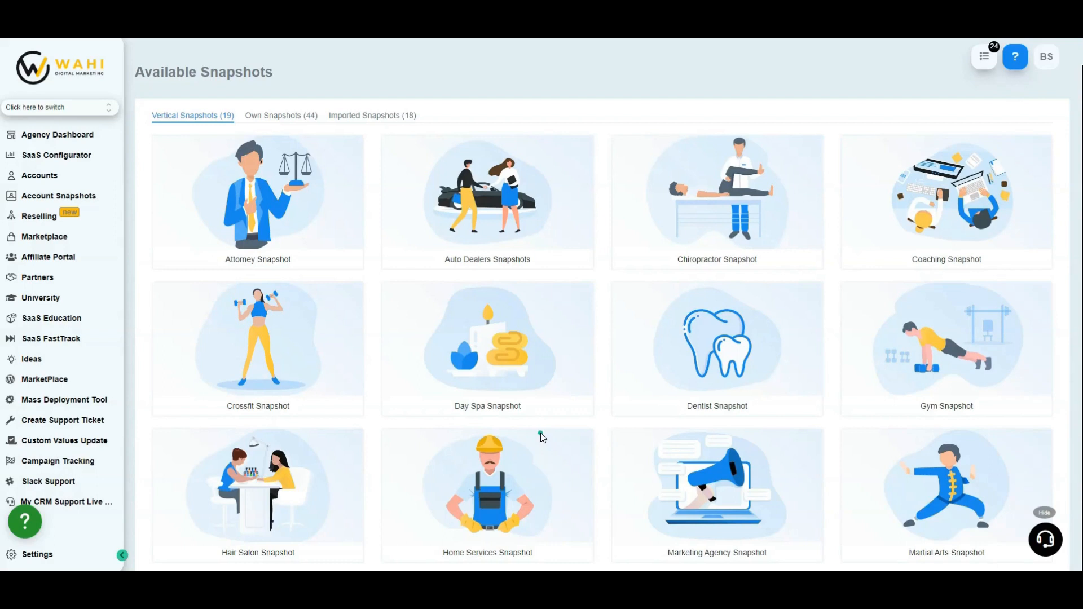
mouse_move(497, 485)
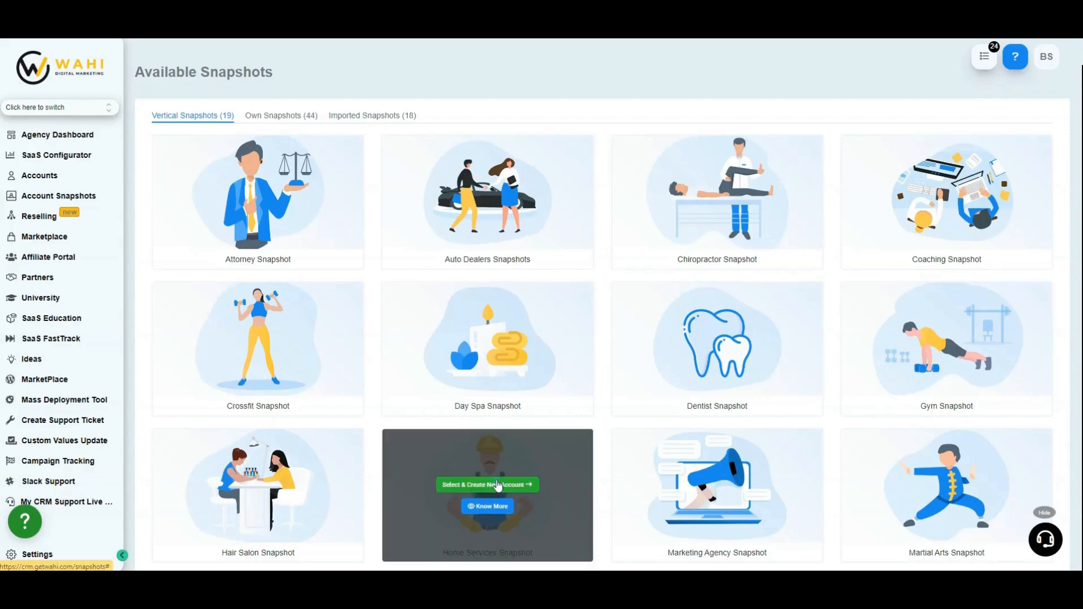
mouse_move(336, 235)
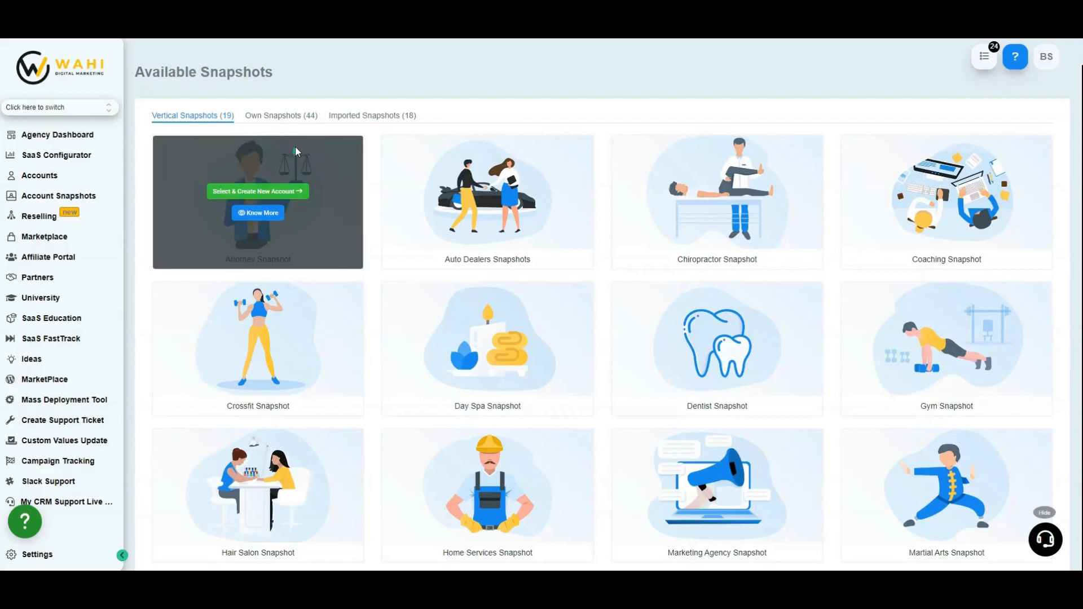
mouse_move(405, 166)
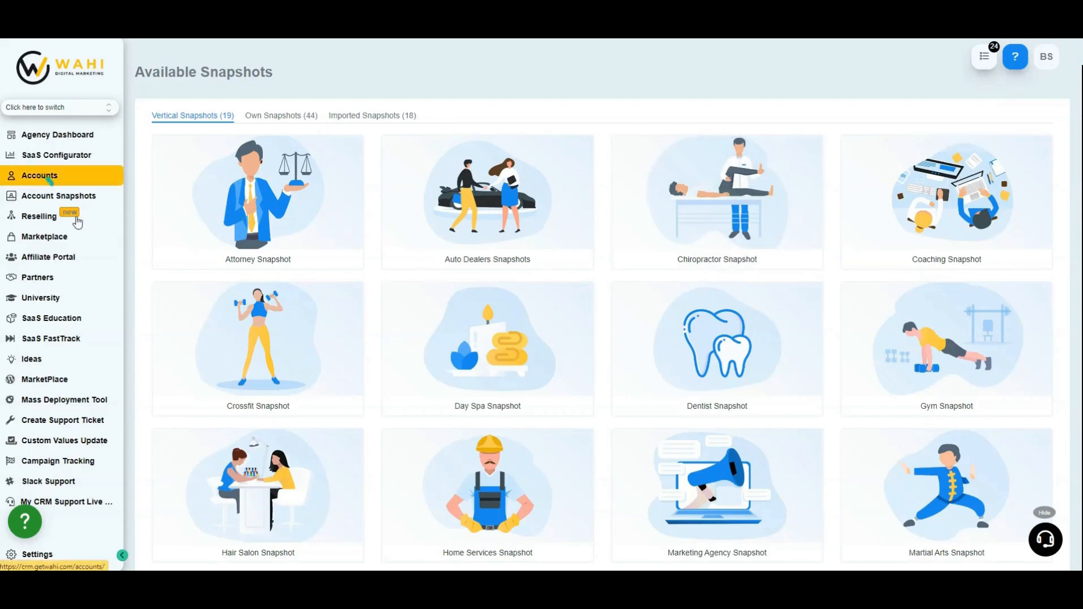
Open the account 1 Test Demo (Custom Values) and start loading a snapshot into it
click(40, 179)
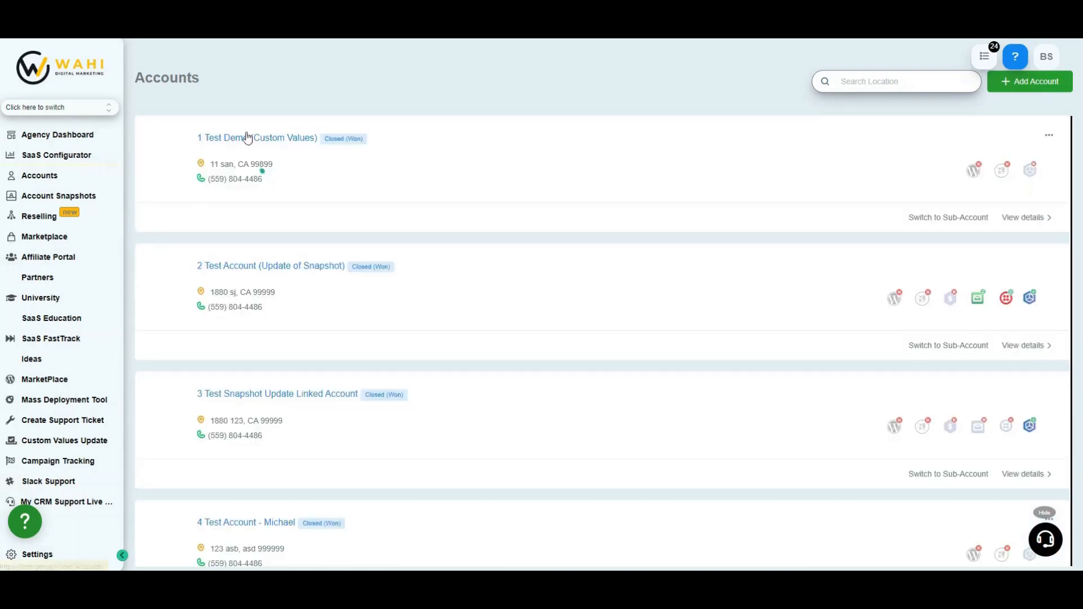
click(255, 140)
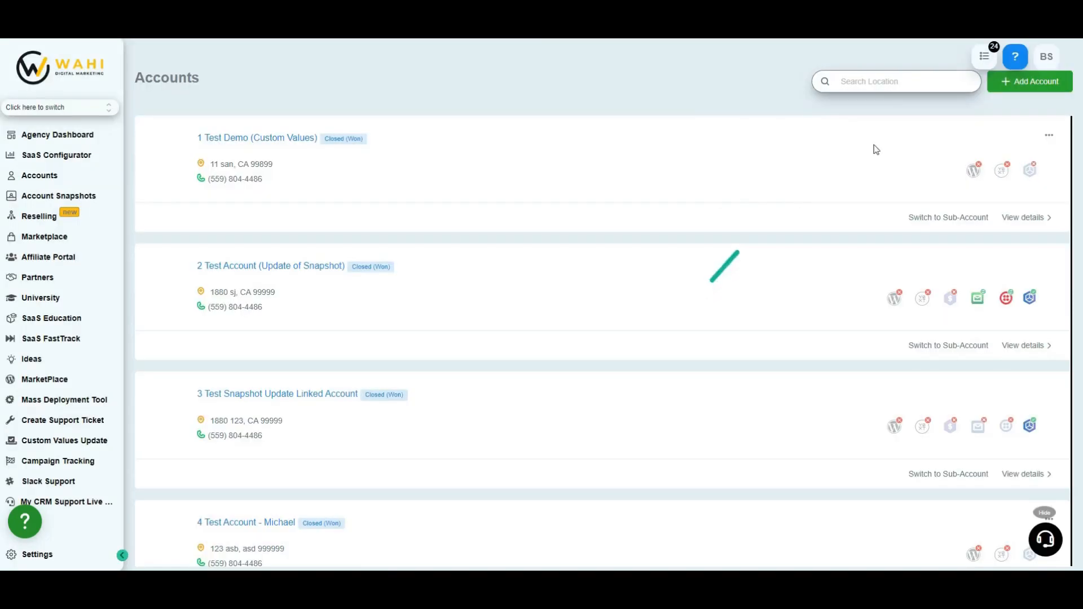
click(223, 140)
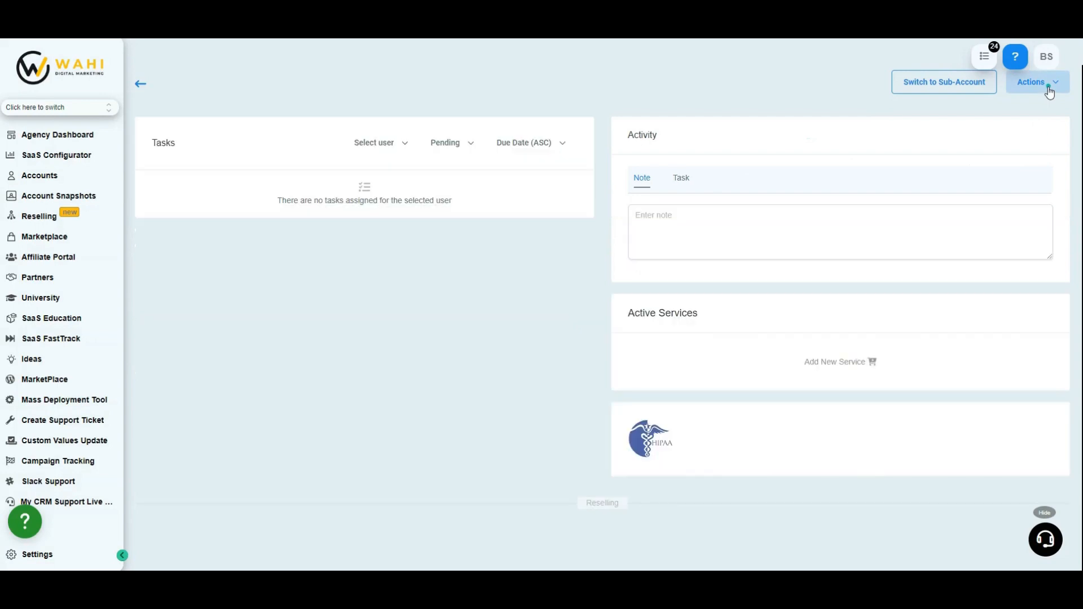
click(1049, 87)
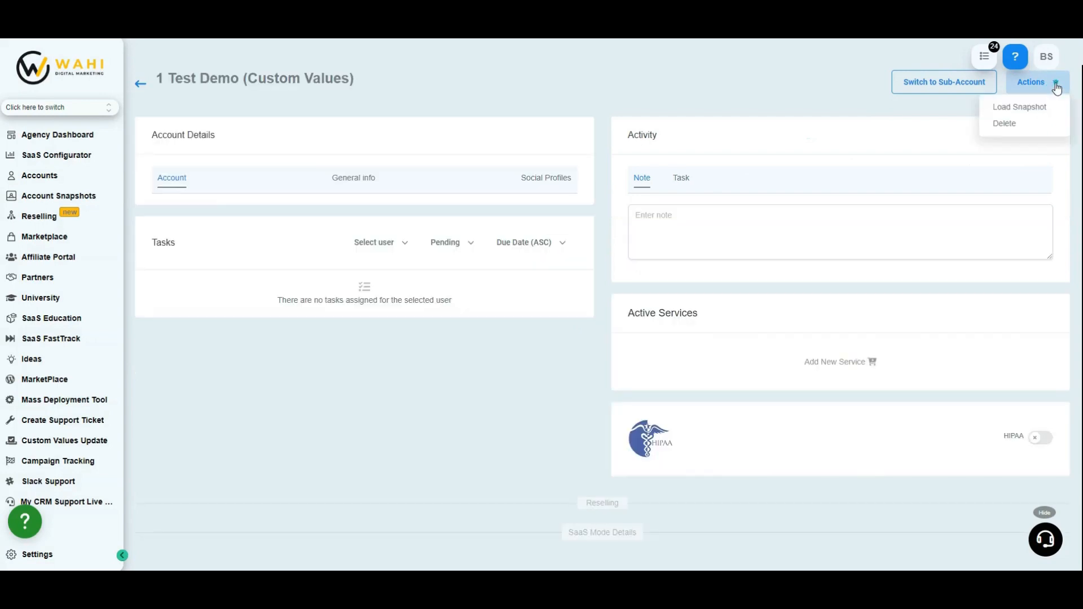
click(1010, 108)
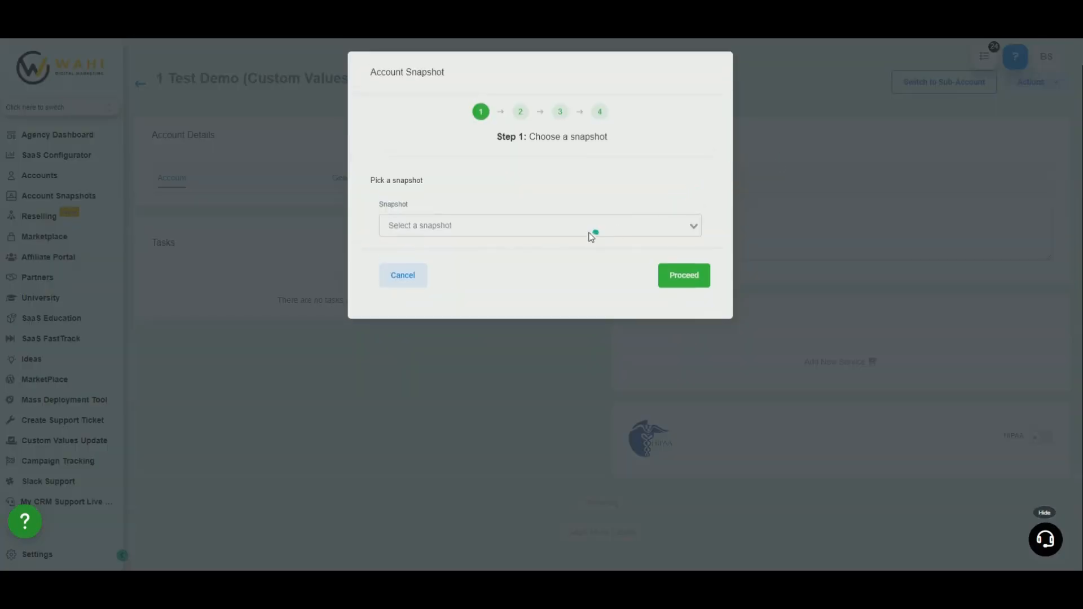
Choose the snapshot Imported - - Email Stats Dashboard & Manager for the account and proceed to asset selection
click(585, 228)
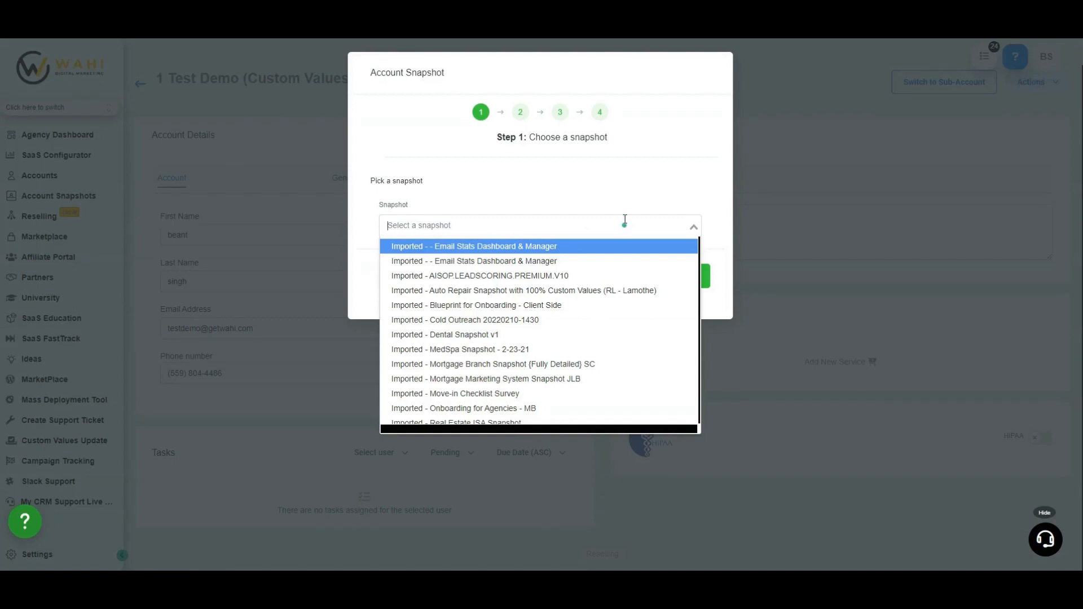
click(689, 169)
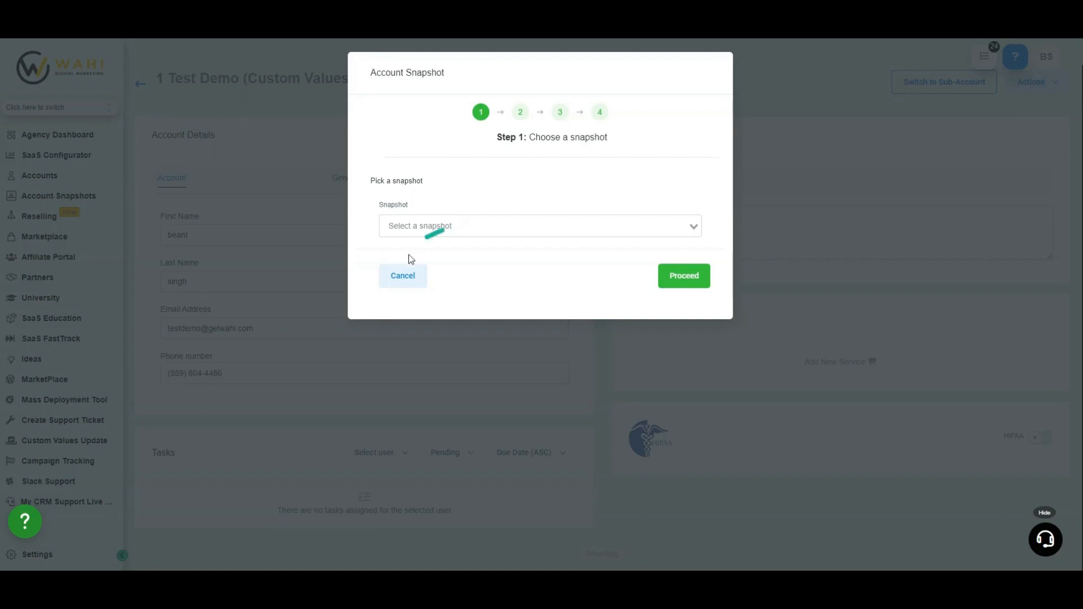
click(468, 232)
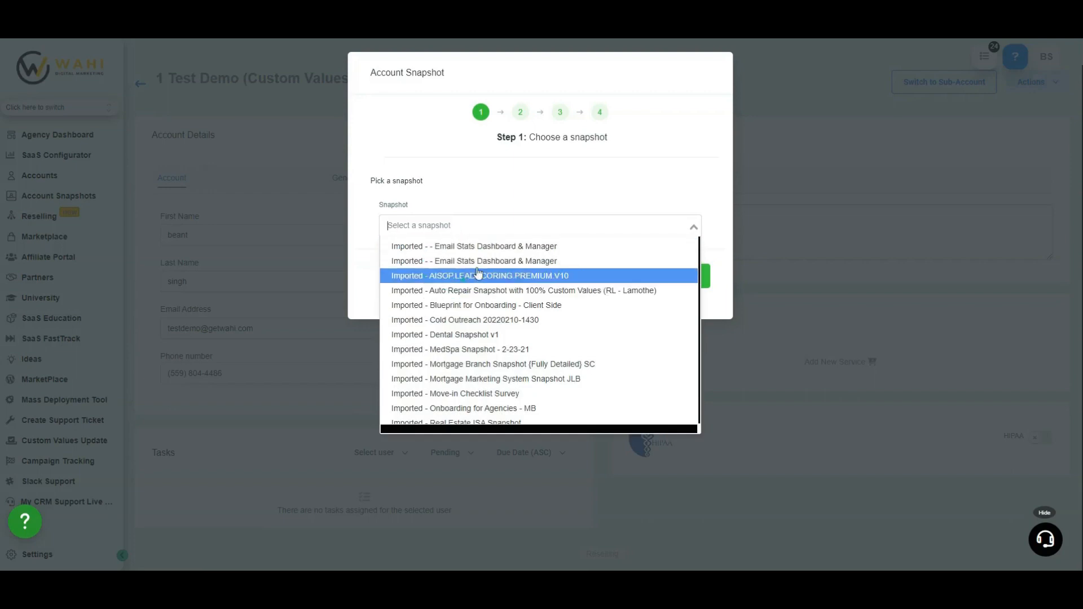
click(574, 261)
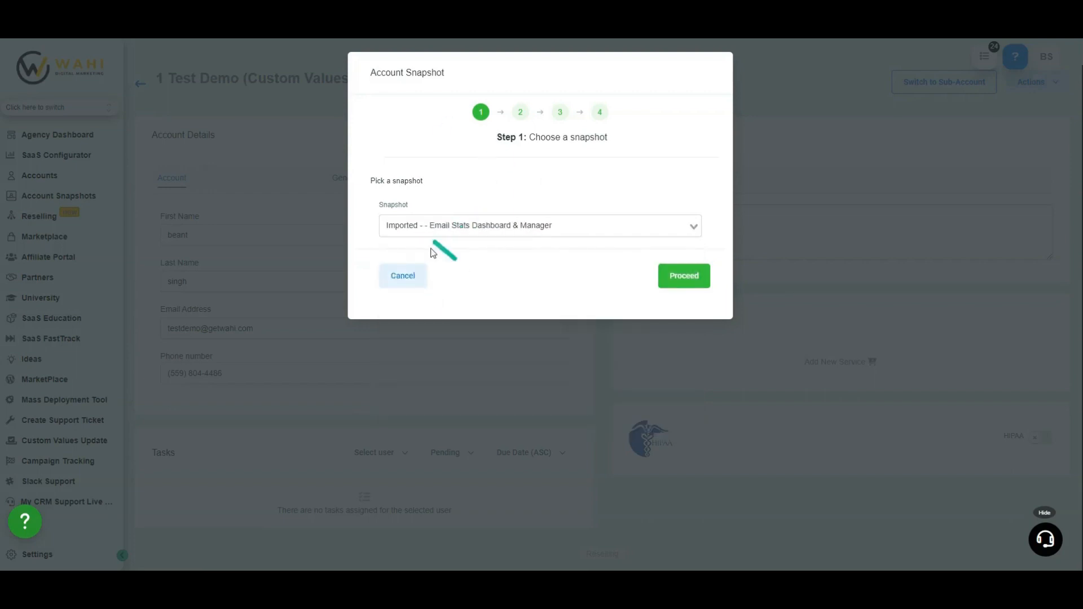
click(681, 281)
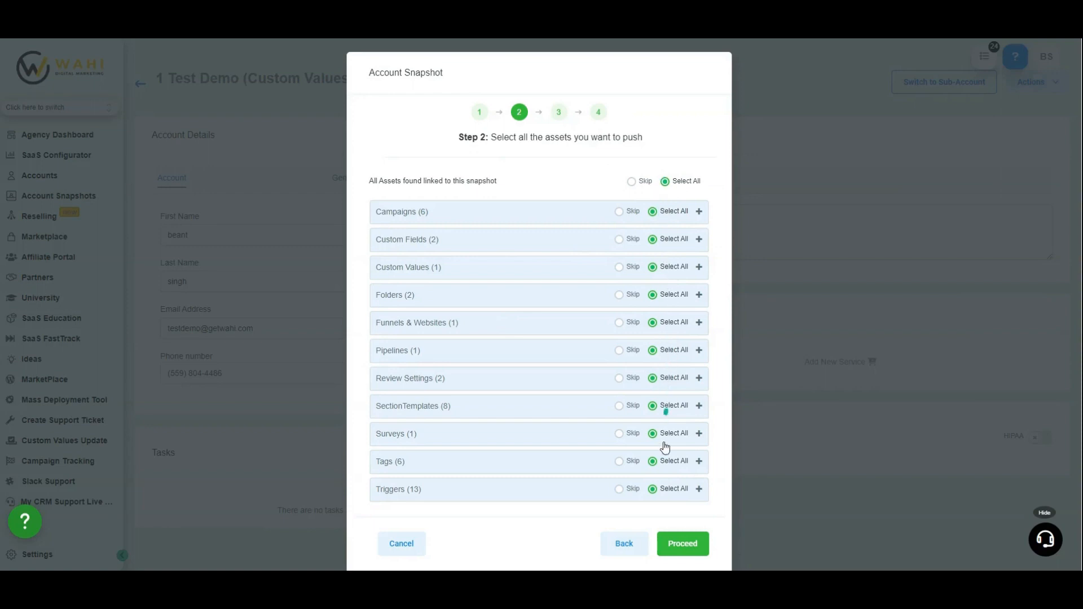
Skip all assets except the campaigns 1) Engaged 0-30D and 3) Engaged 60-90D, and go back from the asset selection
click(631, 181)
click(579, 216)
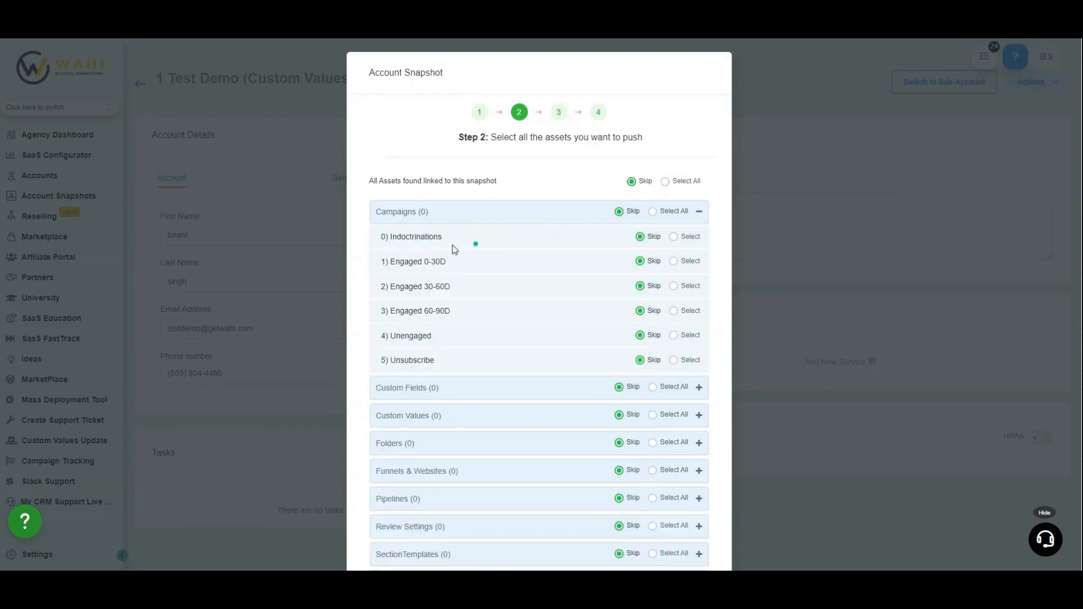
click(673, 261)
click(673, 311)
click(570, 215)
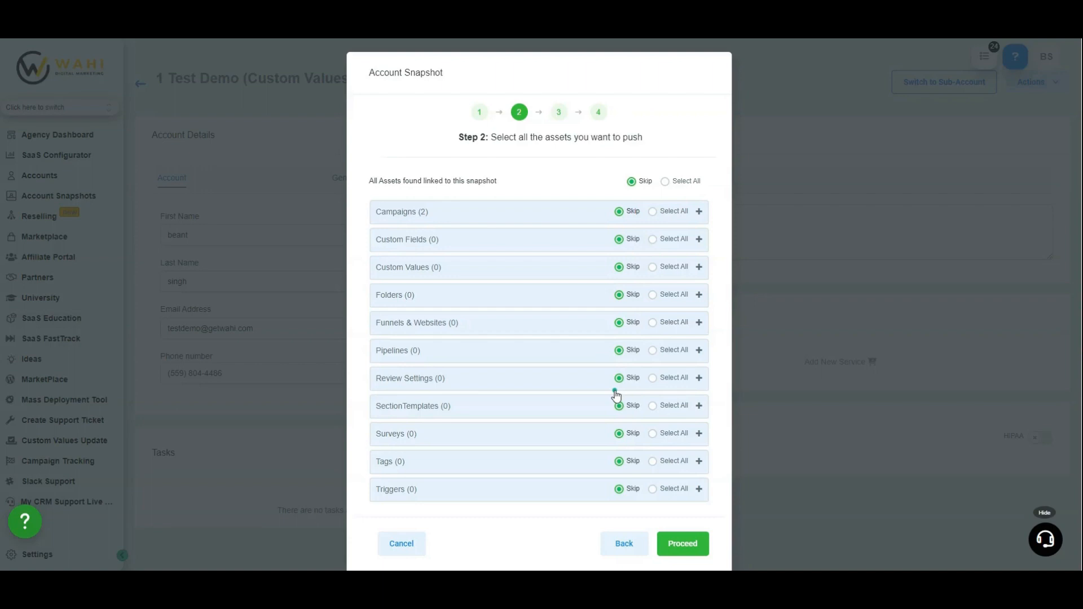
click(625, 544)
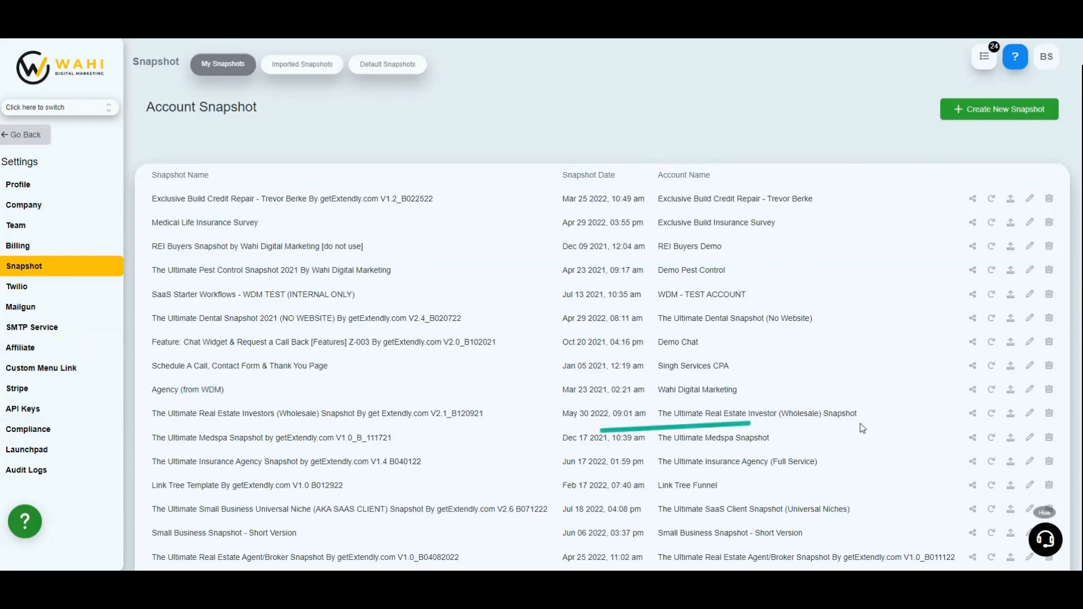
Start pushing the Ultimate Real Estate Investors (Wholesale) snapshot to the linked location Homefield Real Estate and review its asset list
click(1010, 416)
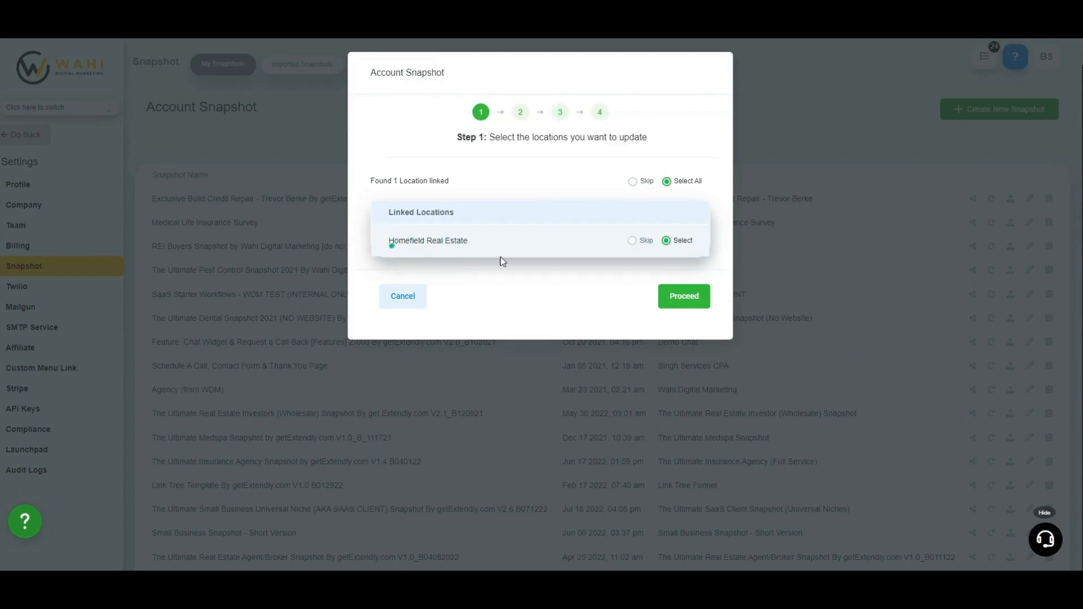
click(684, 295)
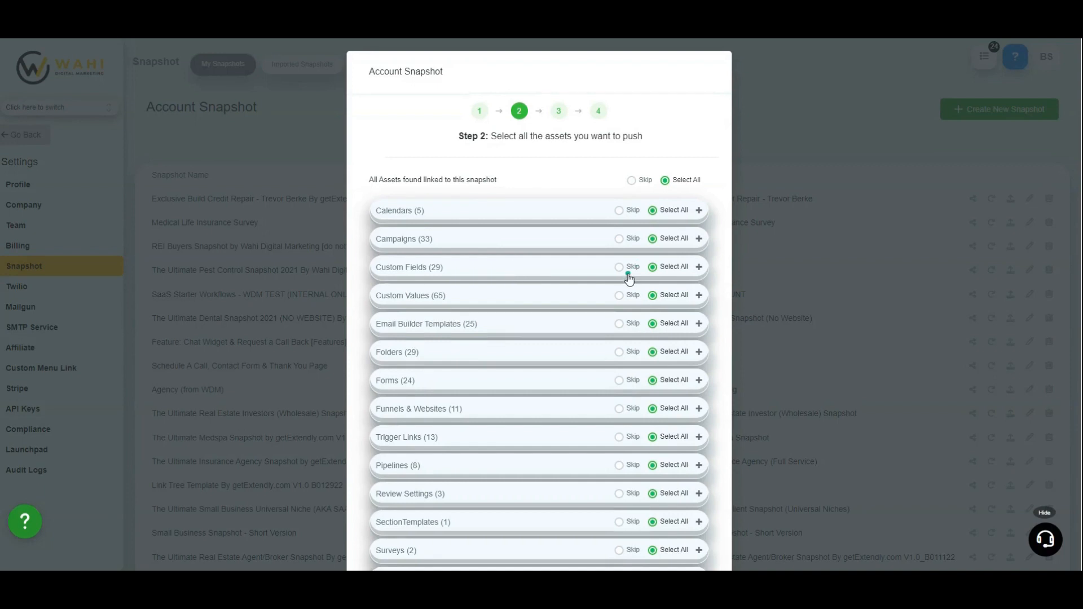
scroll(623, 271, down, 1)
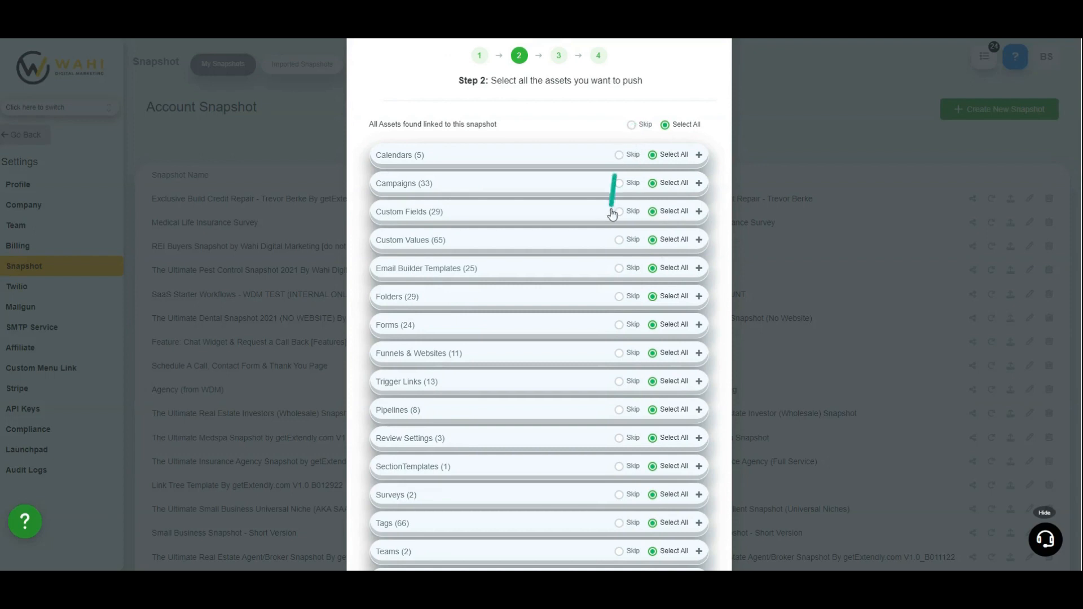
scroll(612, 225, down, 1)
scroll(614, 231, down, 2)
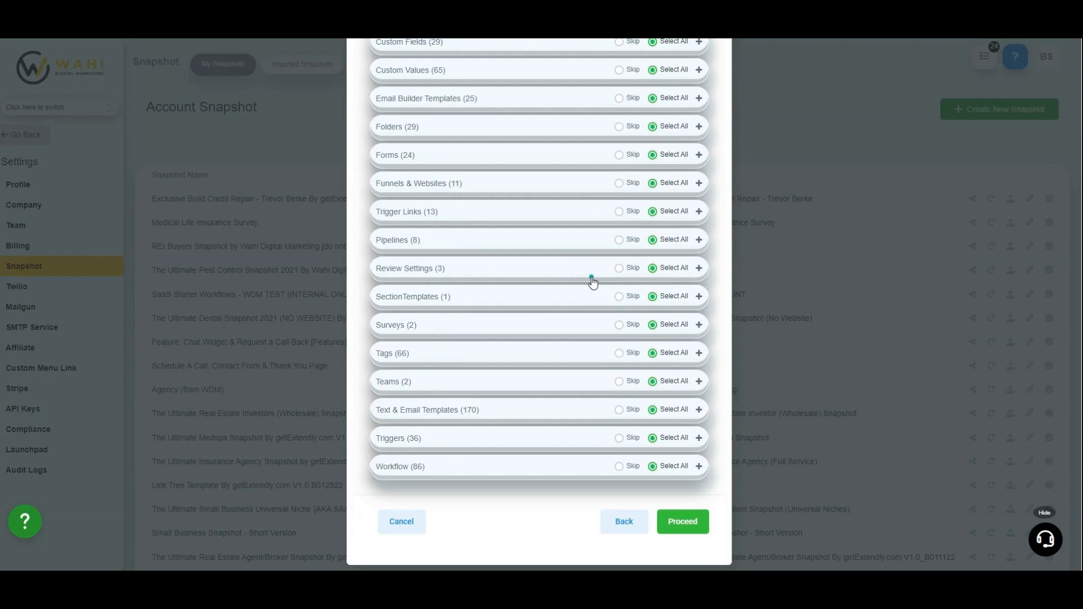
scroll(595, 279, up, 3)
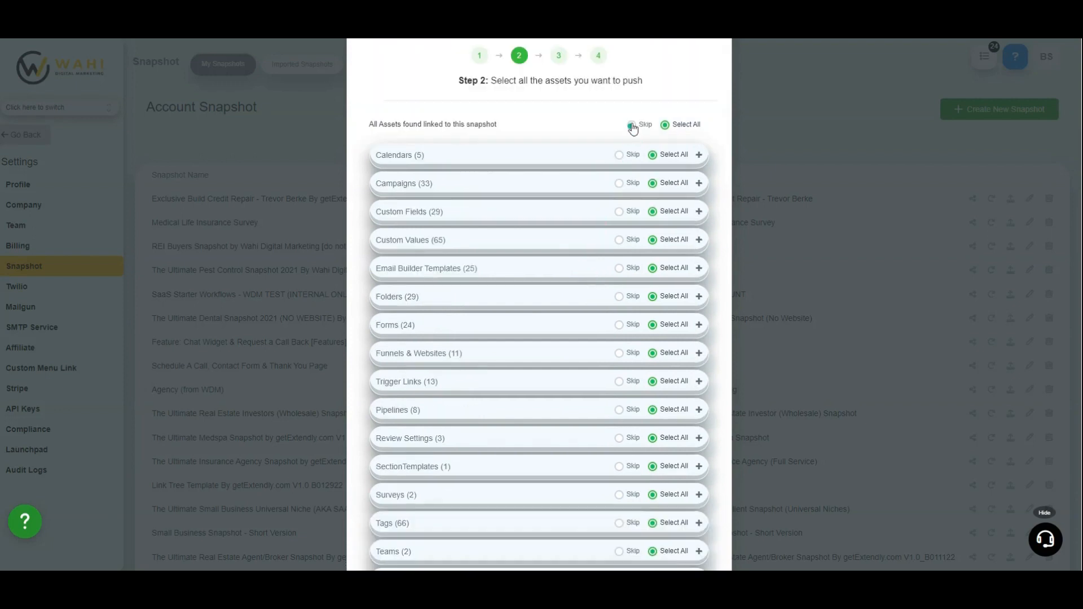
Skip all assets except the workflow A-101-3. Incoming Lead InTake and proceed to the conflict check
click(631, 124)
scroll(553, 225, down, 3)
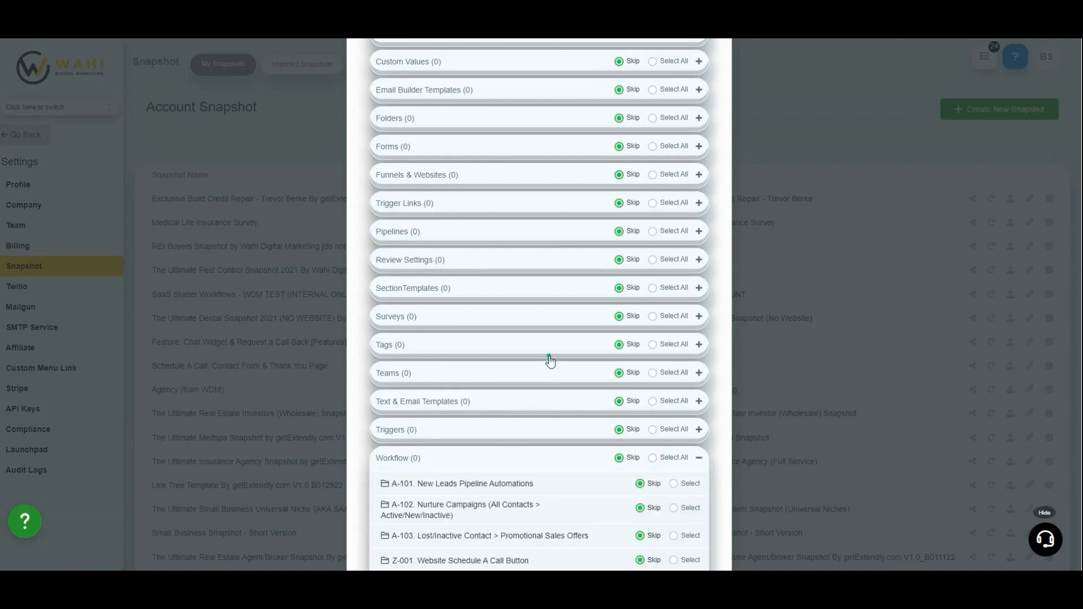
scroll(550, 361, down, 7)
scroll(550, 360, down, 5)
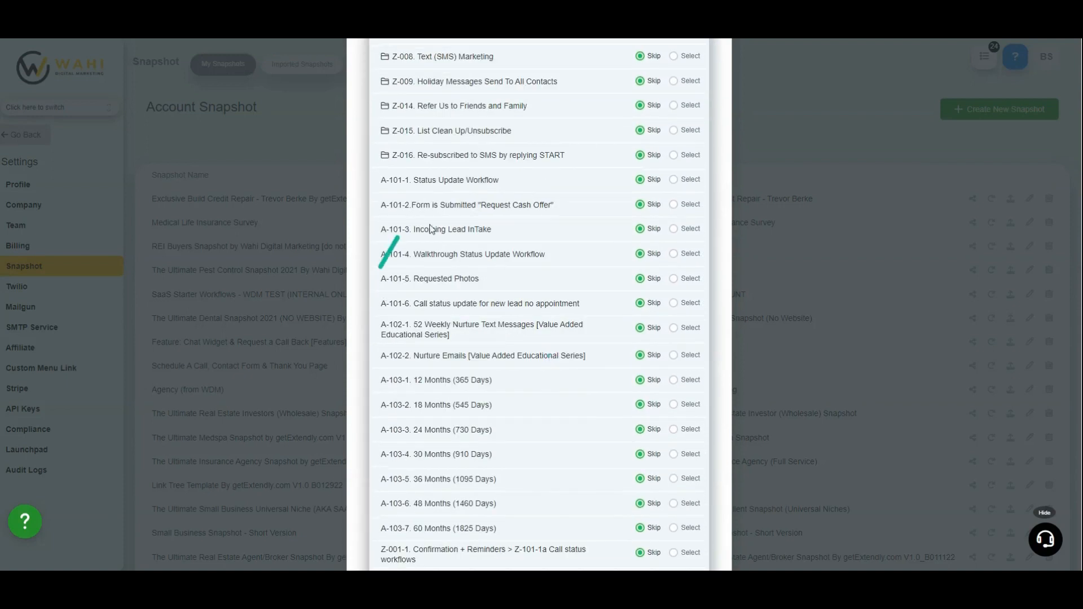
drag(437, 229, 663, 226)
click(645, 244)
scroll(640, 359, down, 7)
scroll(640, 361, down, 15)
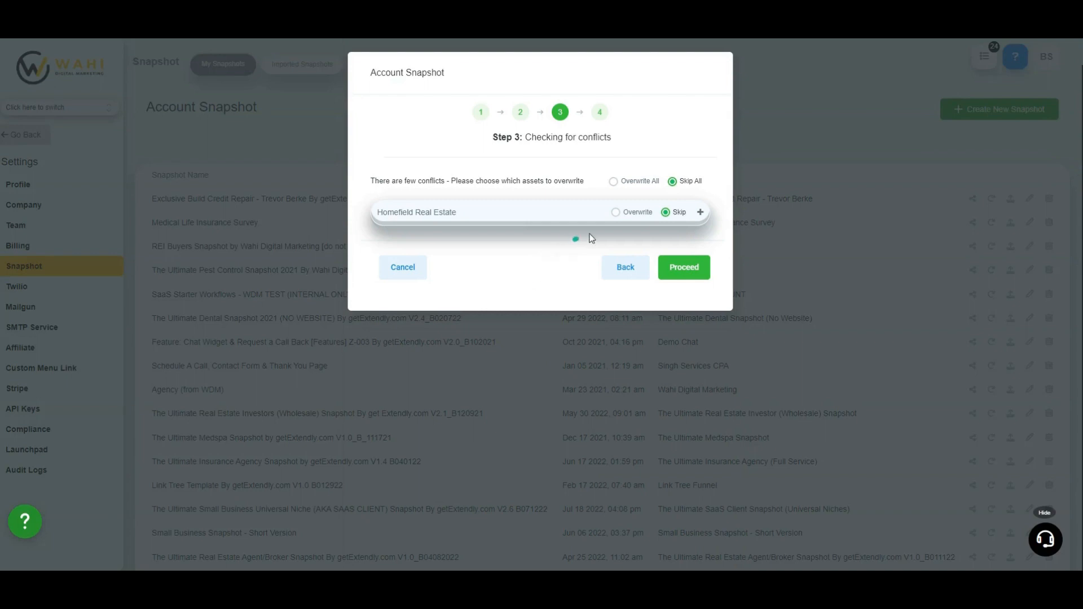
Expand the Homefield Real Estate conflicts, set the A-101-3. Incoming Lead InTake workflow to overwrite, and return it to skip
click(550, 213)
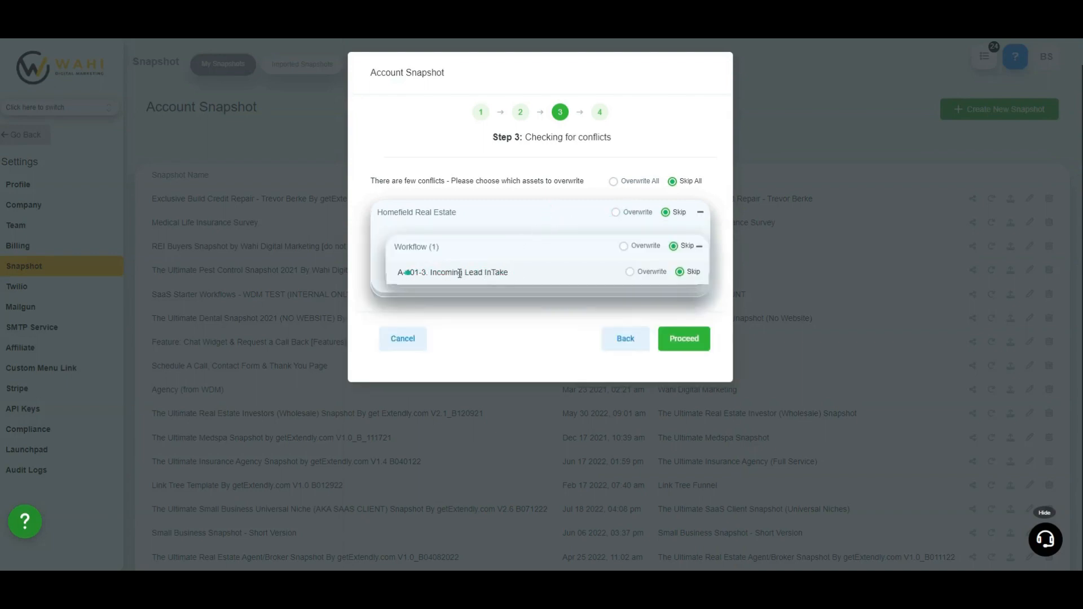
drag(409, 273, 640, 273)
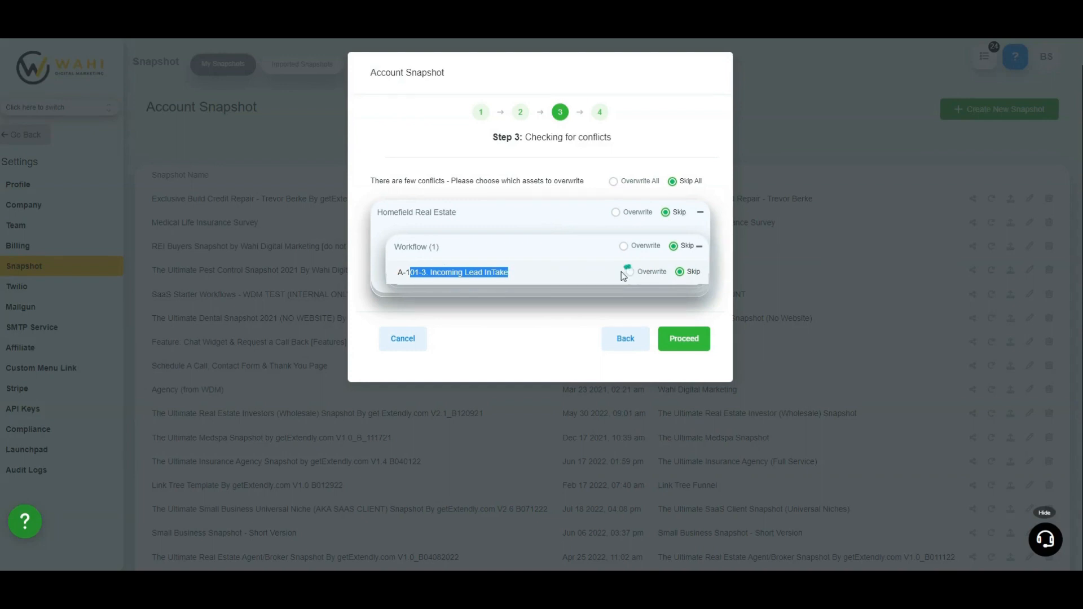
click(630, 272)
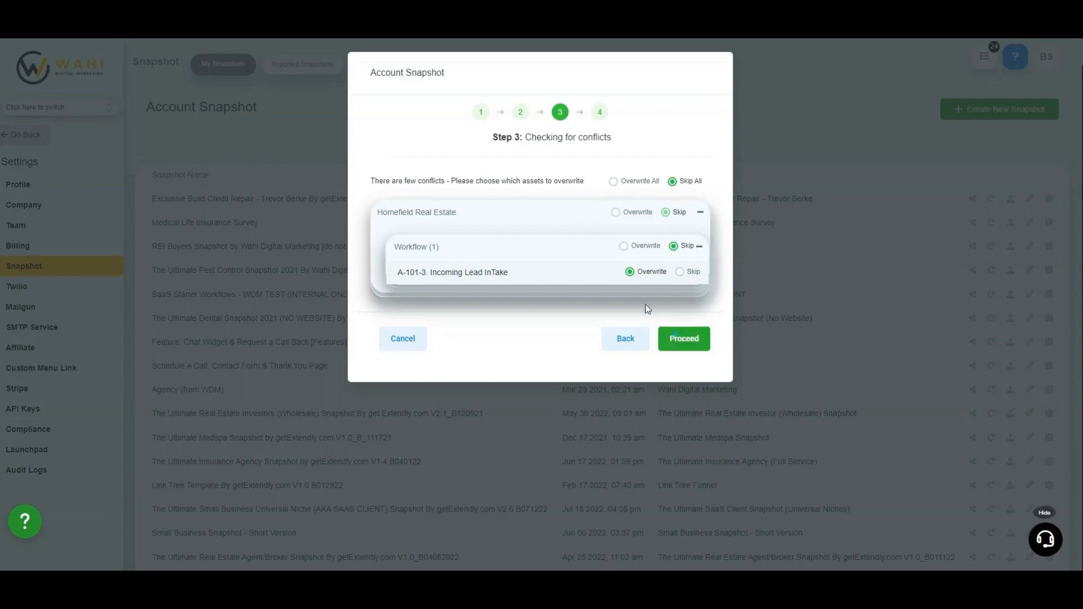
click(680, 272)
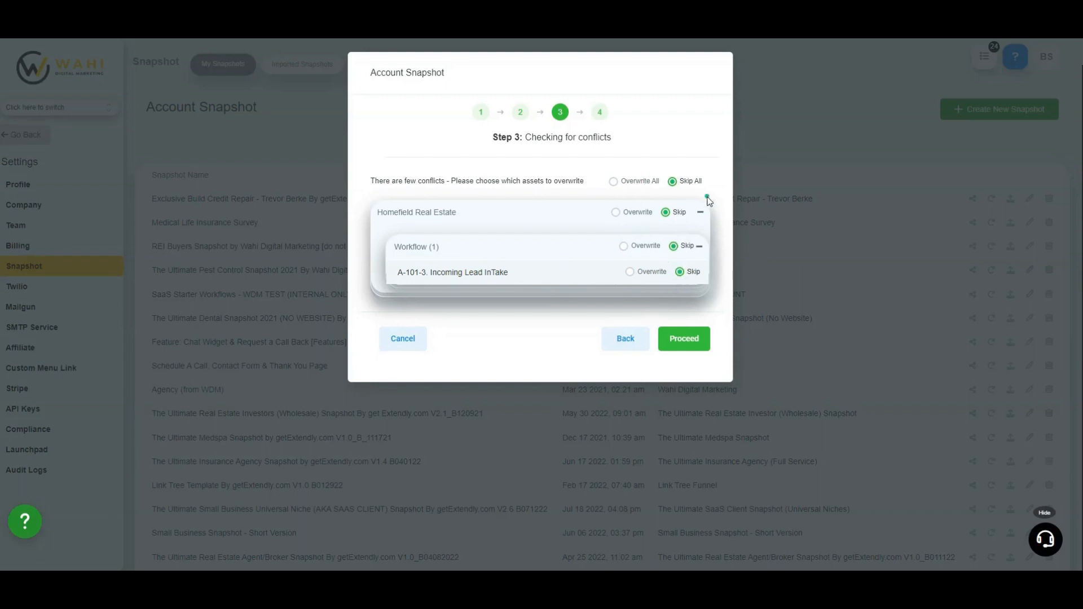
Try the overwrite and skip options for all conflicts and for Homefield Real Estate, and close the snapshot push without completing it
click(615, 182)
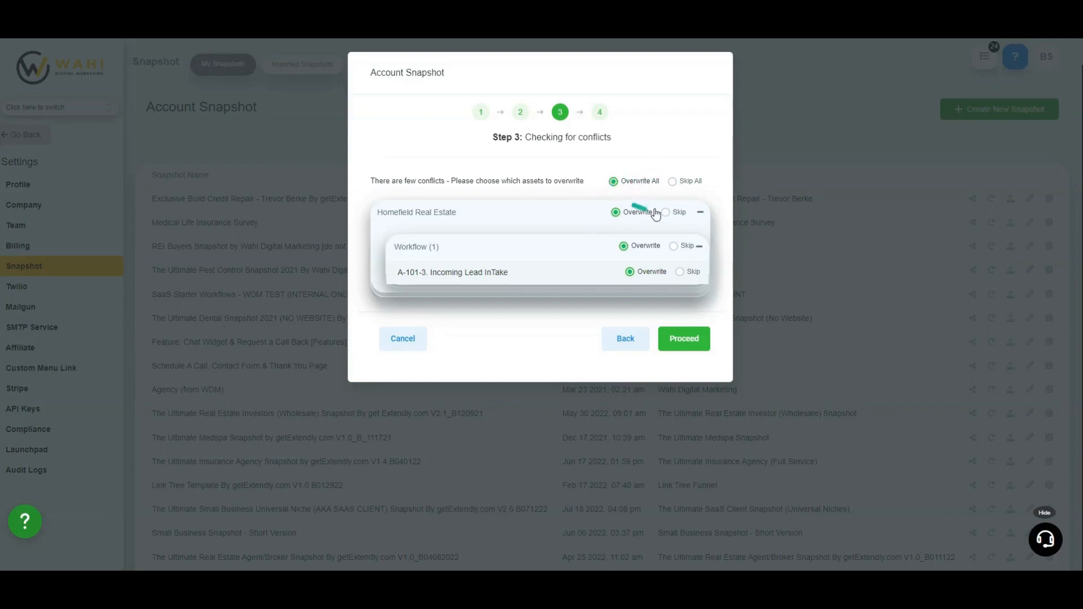
click(672, 181)
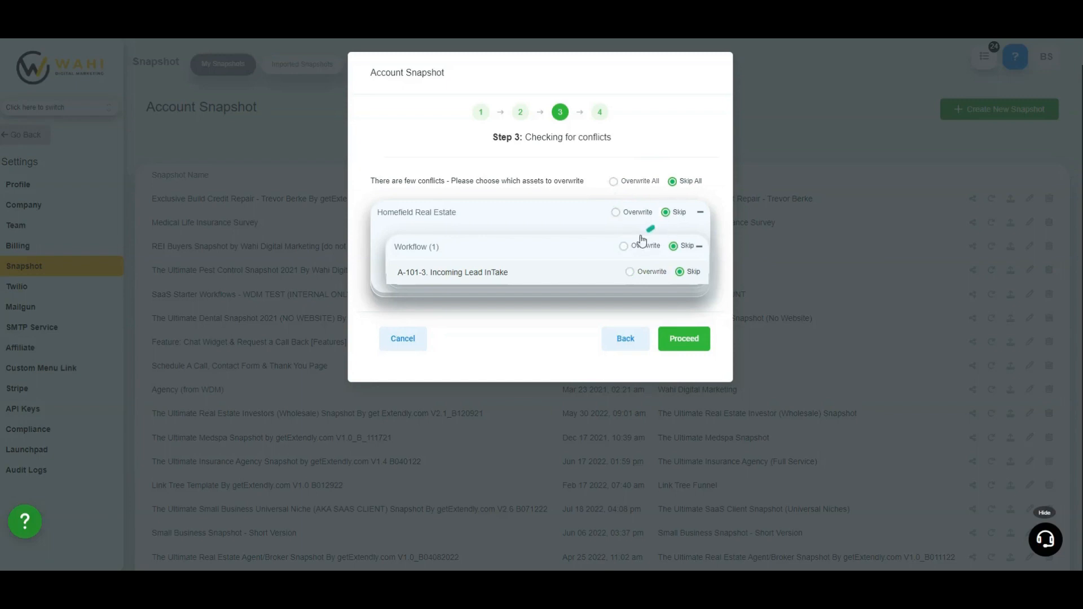
click(617, 213)
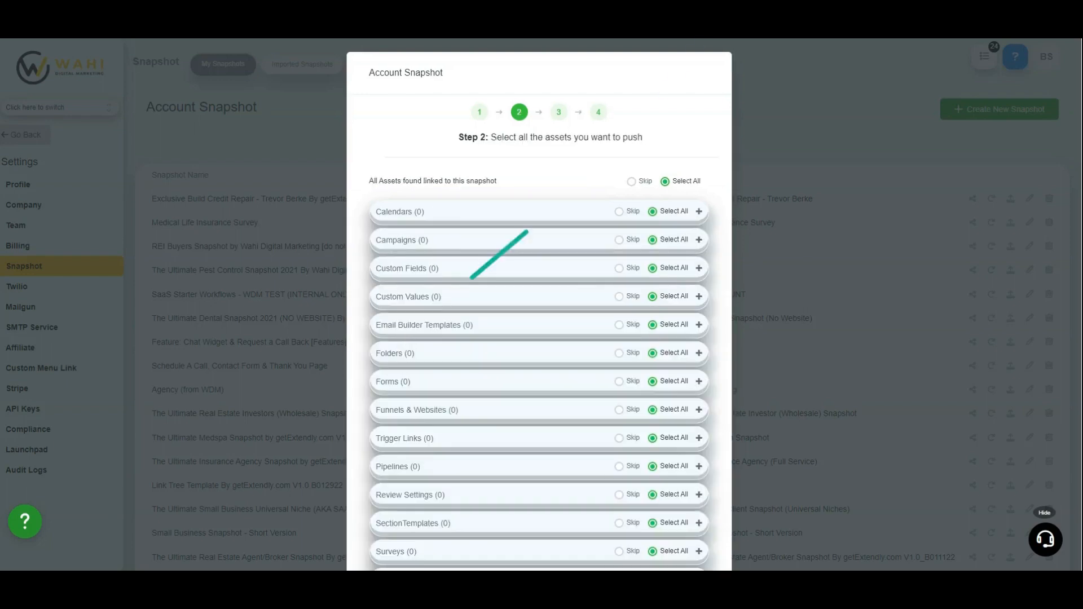
click(770, 83)
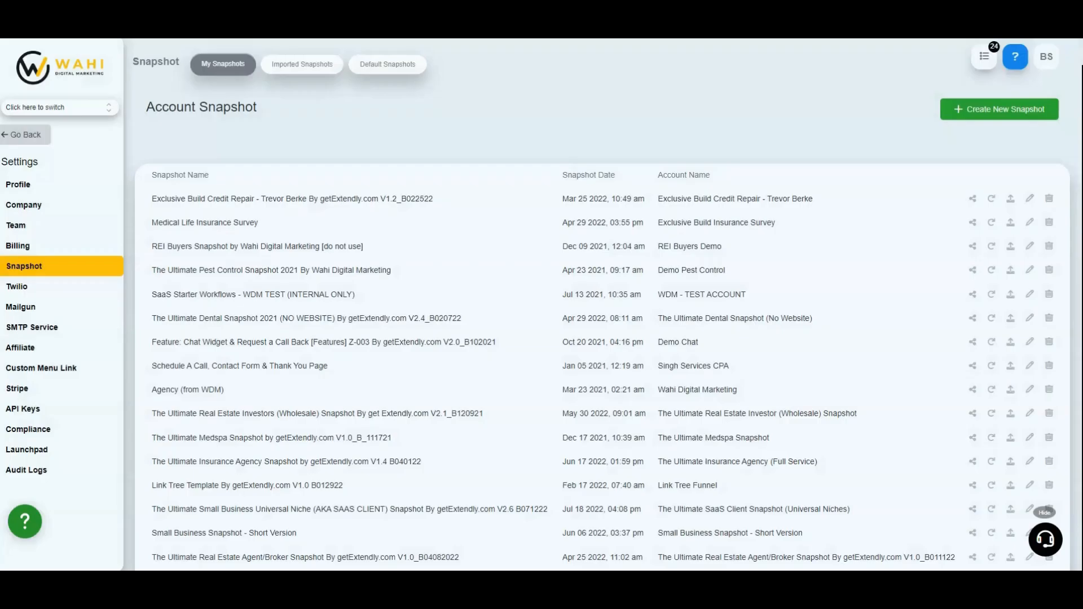
click(991, 200)
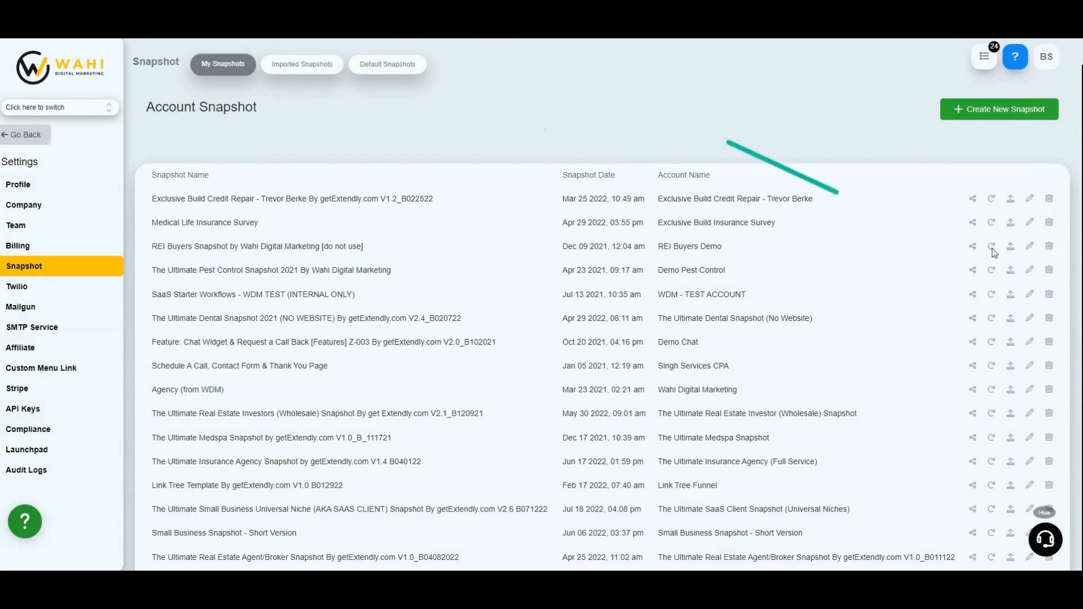
click(1010, 200)
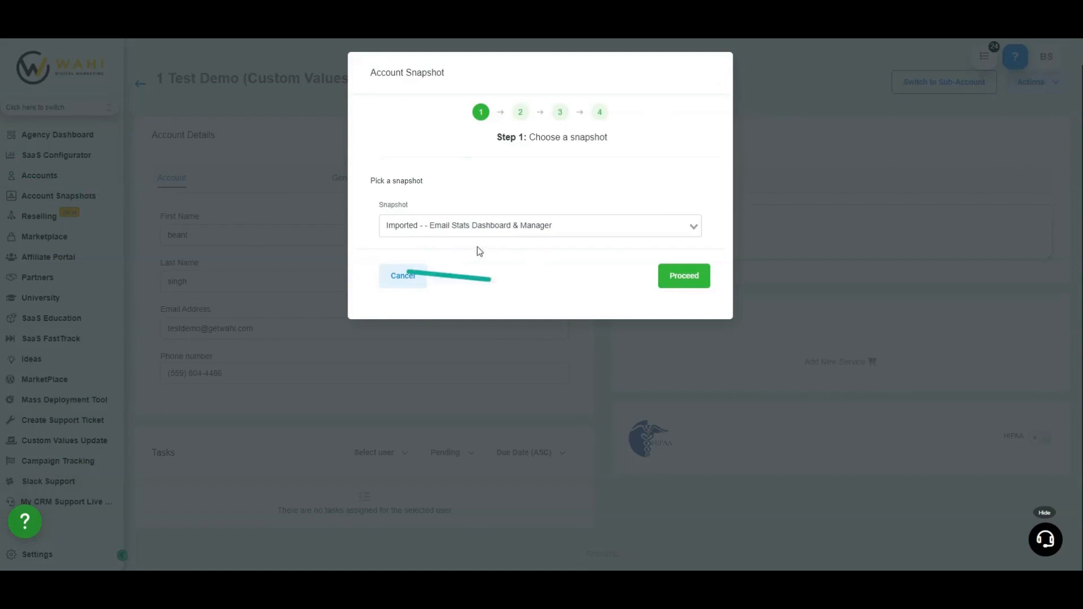
Cancel loading a snapshot into 1 Test Demo (Custom Values) and check the actions available for that account
click(411, 278)
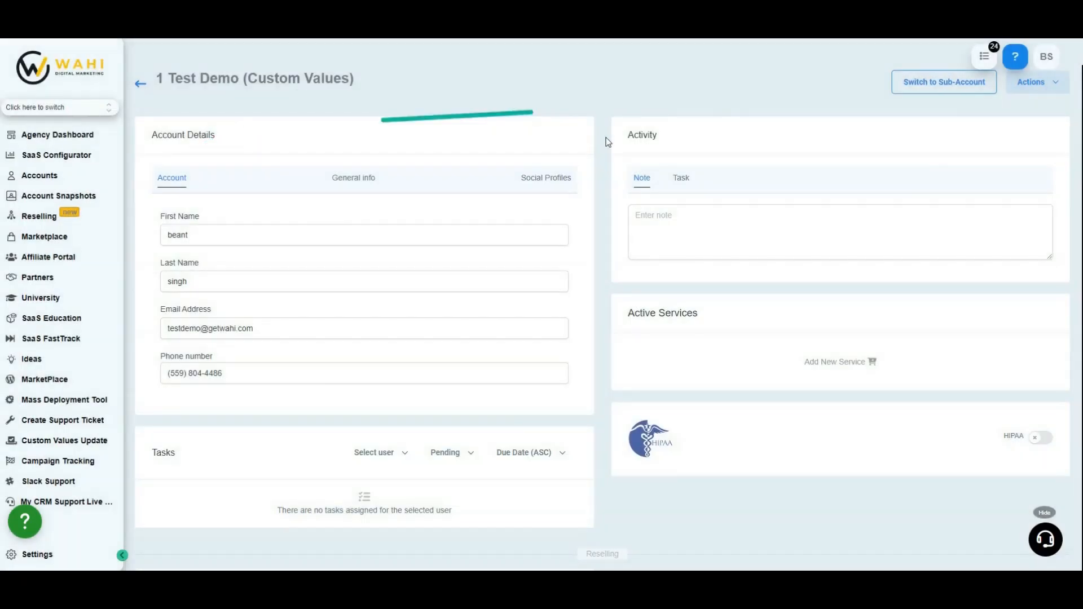
click(1039, 92)
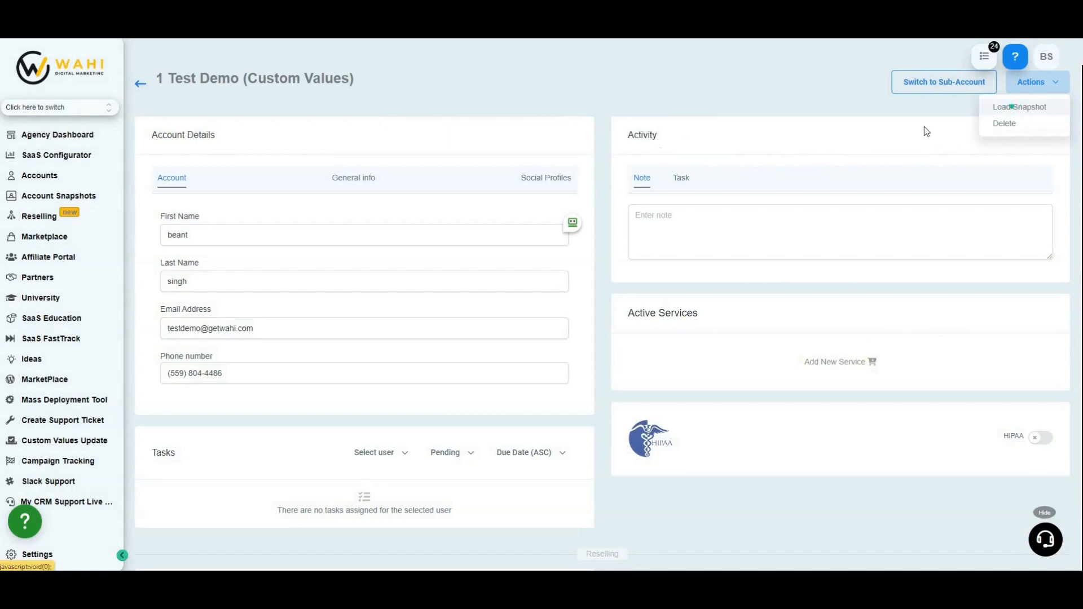
click(827, 136)
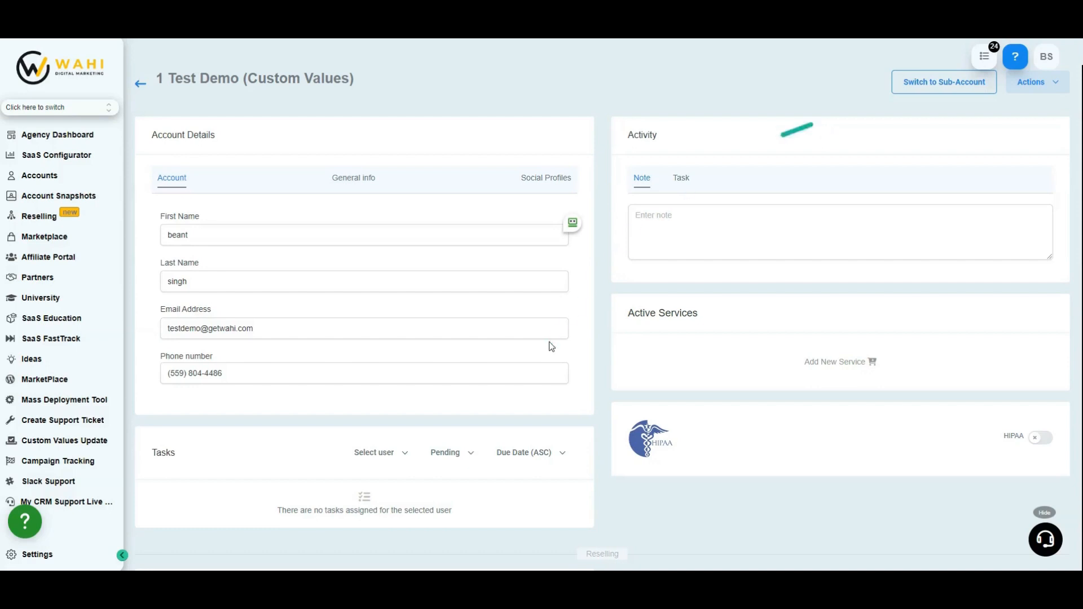
In the agency's snapshot settings, fill in a new snapshot named FGDHFD GHFD HGFD for 1 Test Demo (Custom Values) and cancel it
click(45, 555)
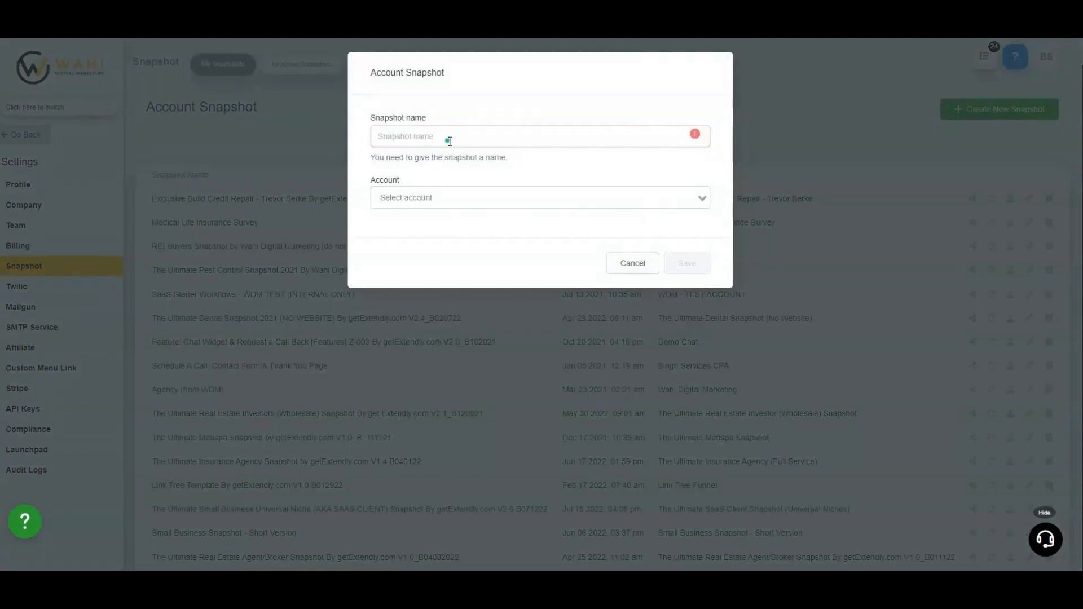
click(450, 141)
text(FGDHFD GHFD HGFD)
click(446, 180)
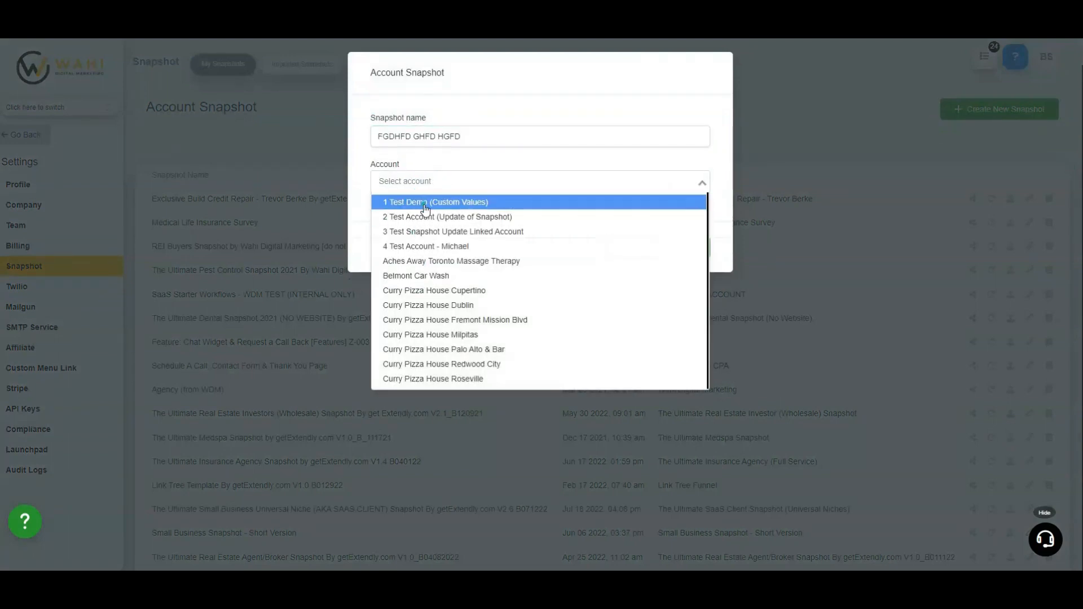
click(425, 207)
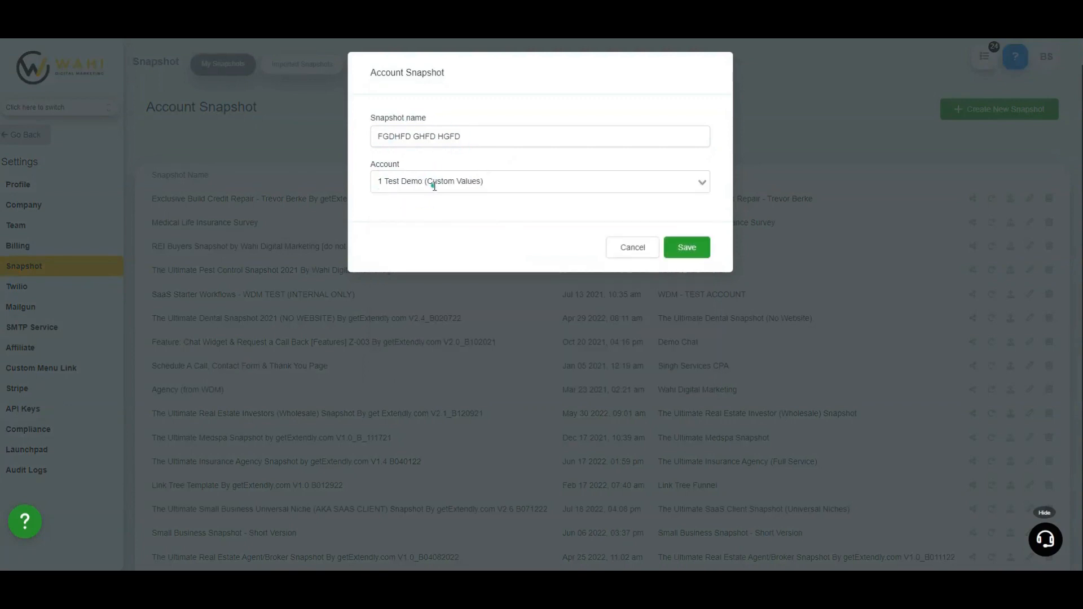
click(640, 251)
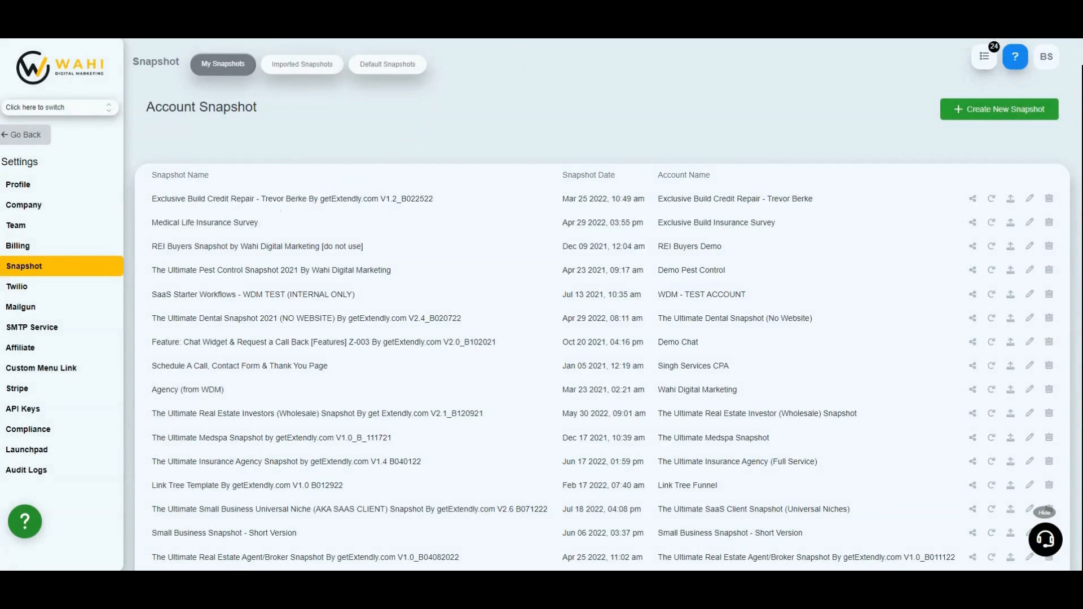
Switch to the Ultimate SaaS Agency sub-account and review the folder list of its automation workflows
click(335, 39)
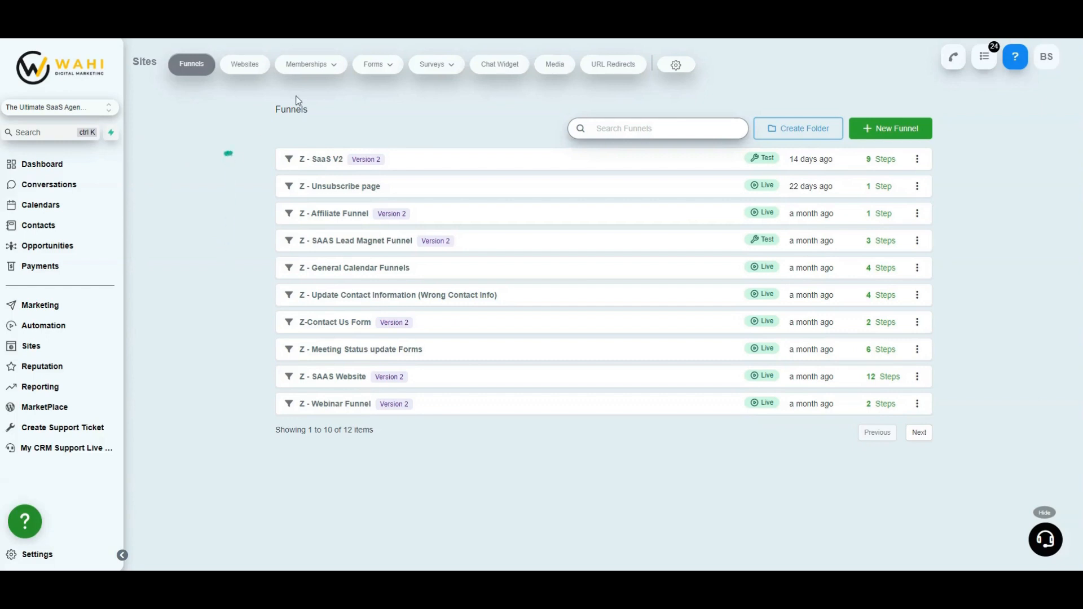
mouse_move(385, 80)
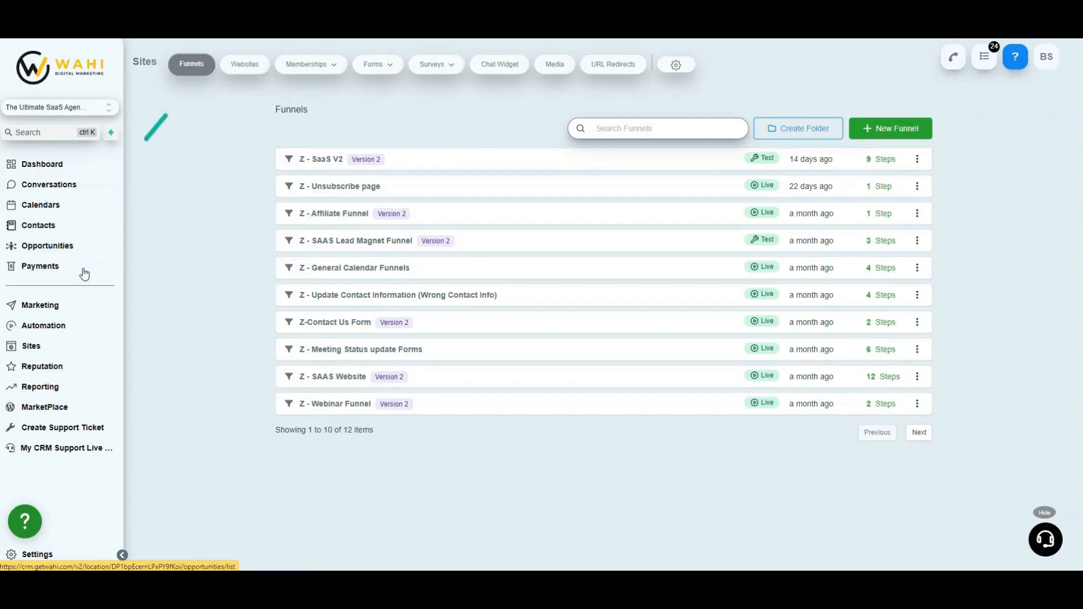
click(53, 323)
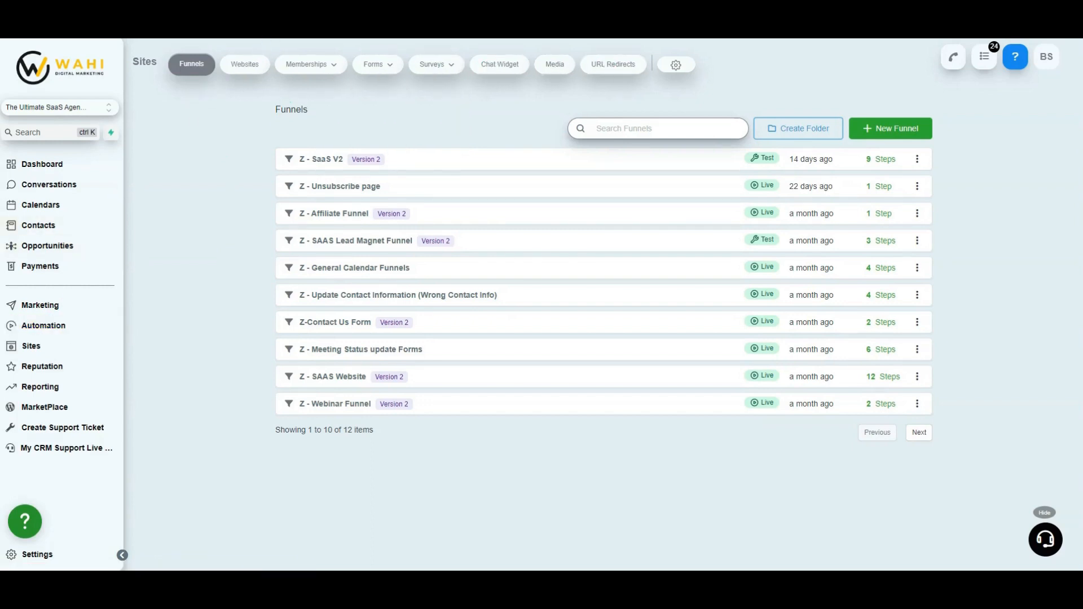
scroll(367, 229, down, 2)
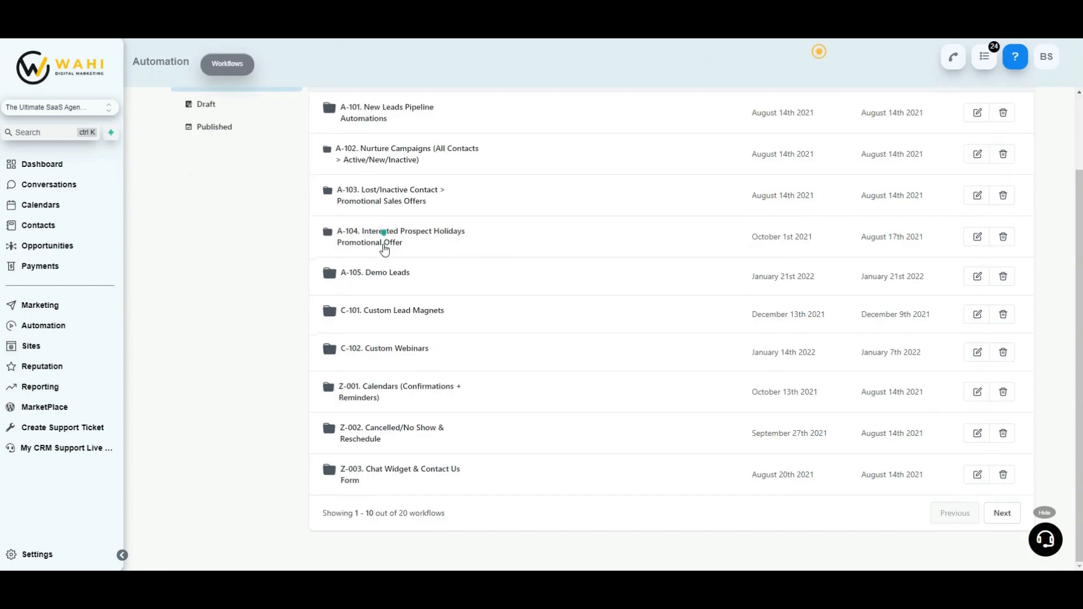
drag(398, 513, 422, 513)
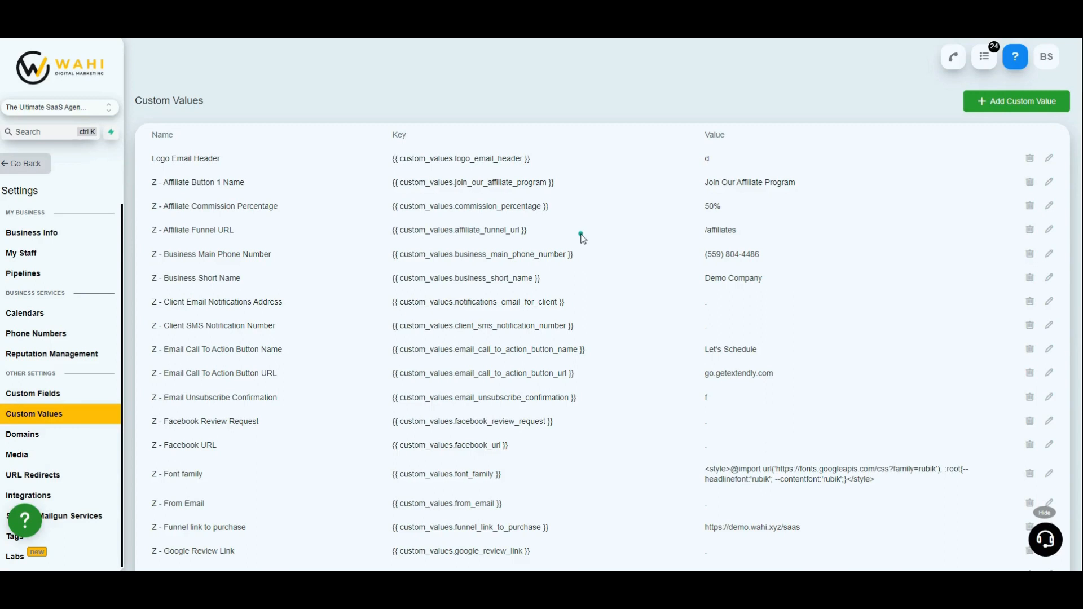
Review the sub-account's custom values list and highlight the key and value of Z - Business Main Phone Number
drag(704, 135, 725, 134)
scroll(723, 339, down, 3)
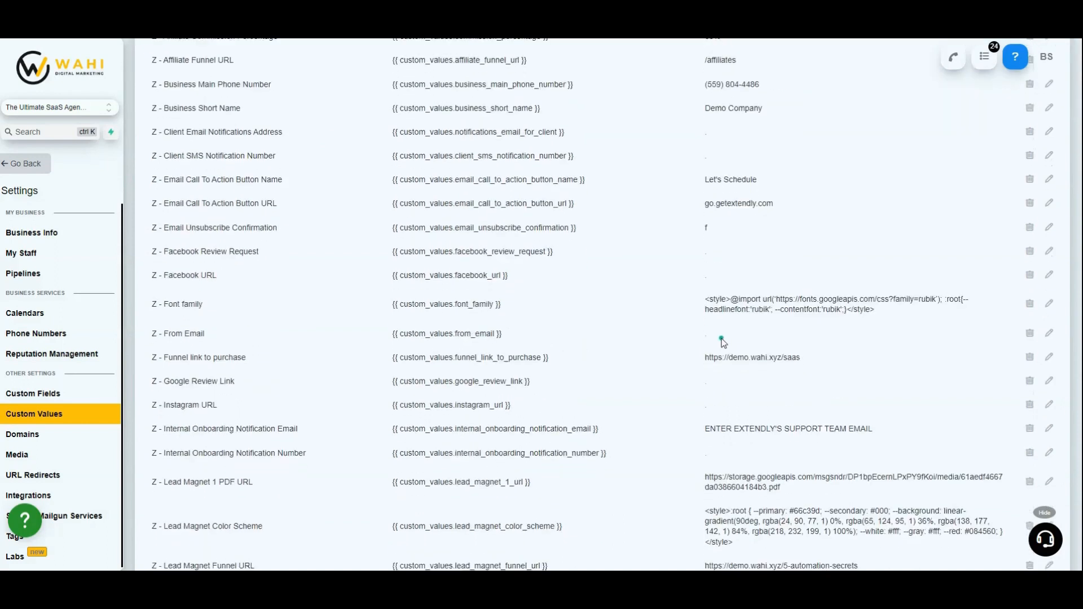
scroll(724, 338, up, 3)
drag(427, 253, 586, 256)
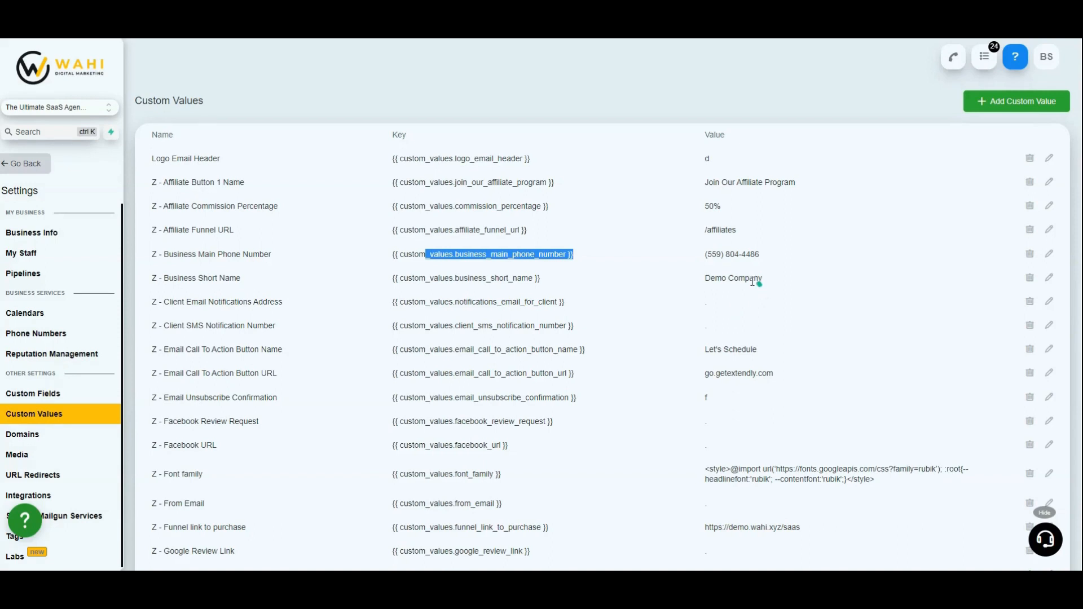
drag(419, 253, 582, 258)
drag(773, 257, 689, 255)
click(681, 265)
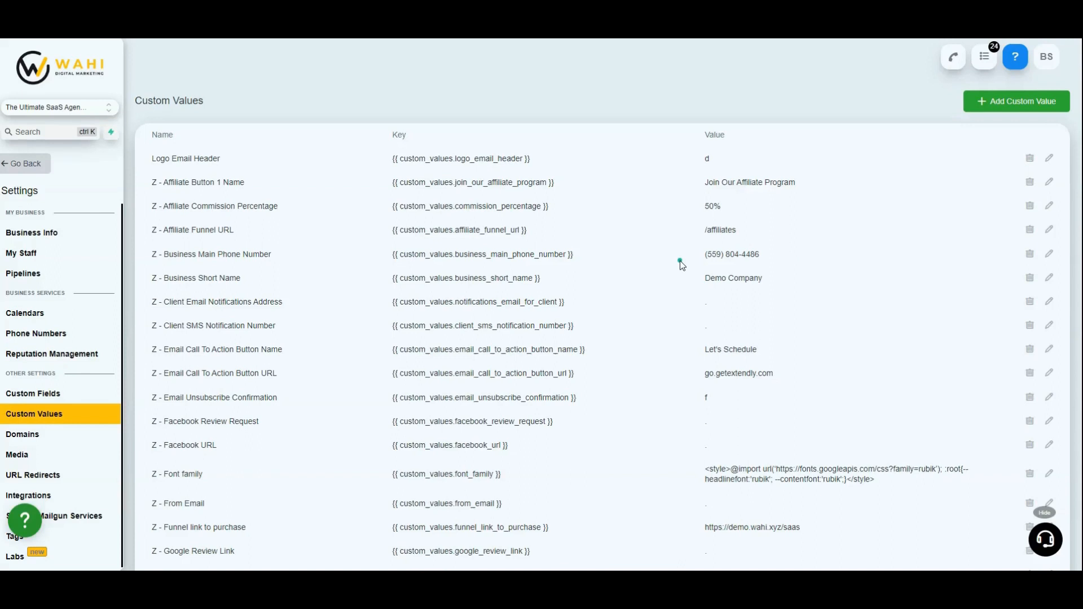
Highlight the key and value of the custom value Z - Business Short Name
drag(451, 279, 574, 288)
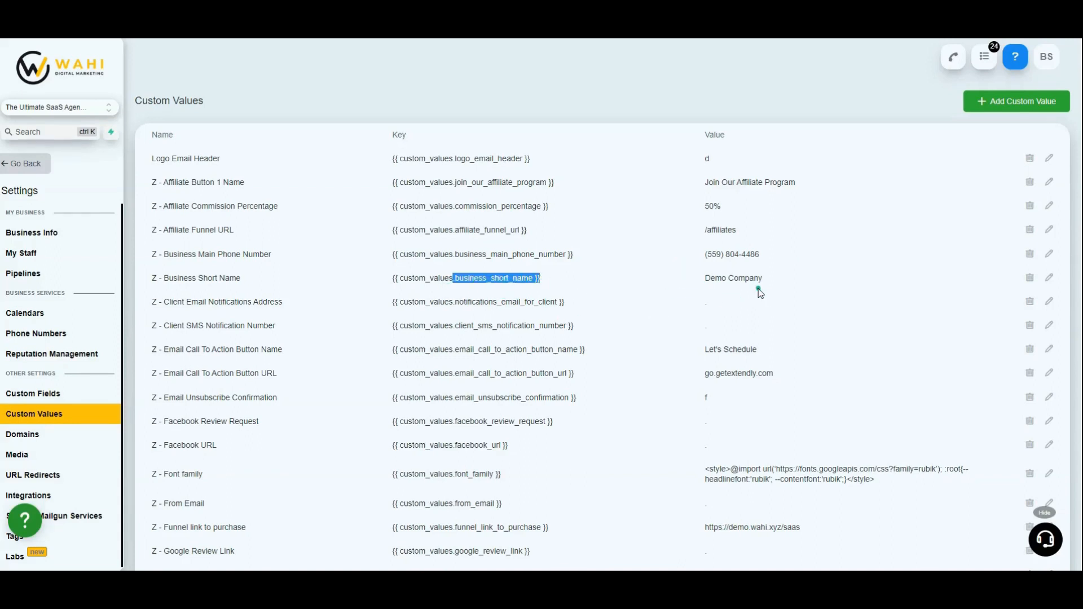
drag(774, 278, 499, 237)
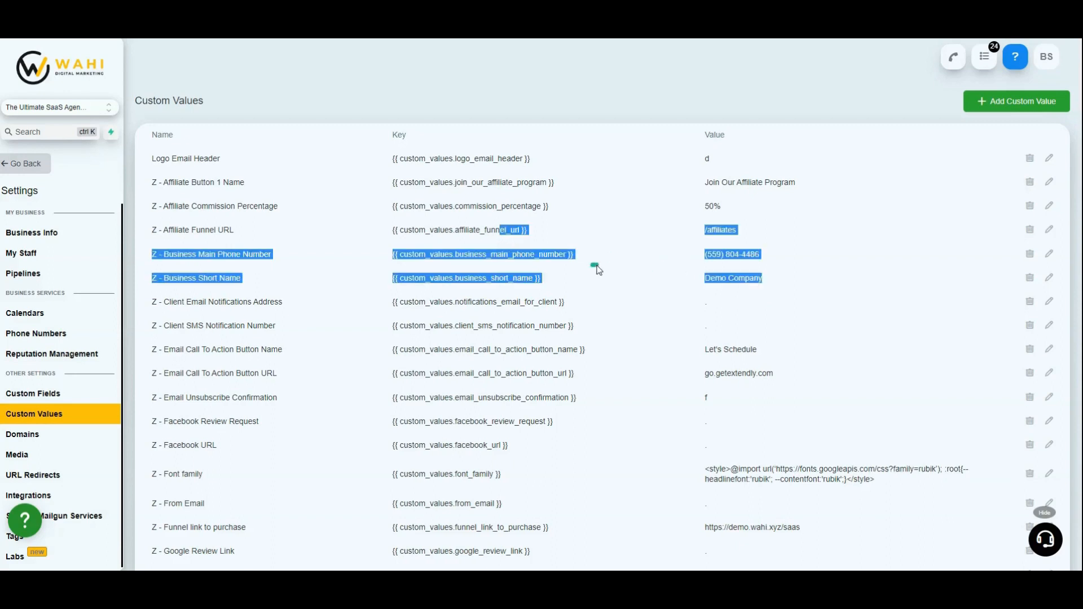
click(807, 274)
drag(753, 280, 702, 286)
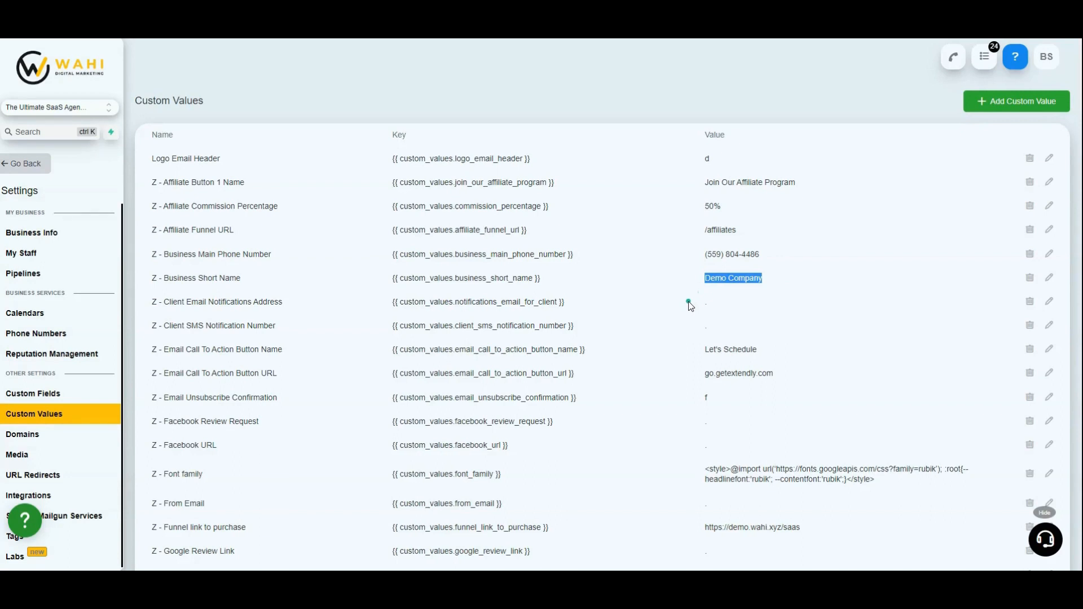
drag(546, 279, 314, 270)
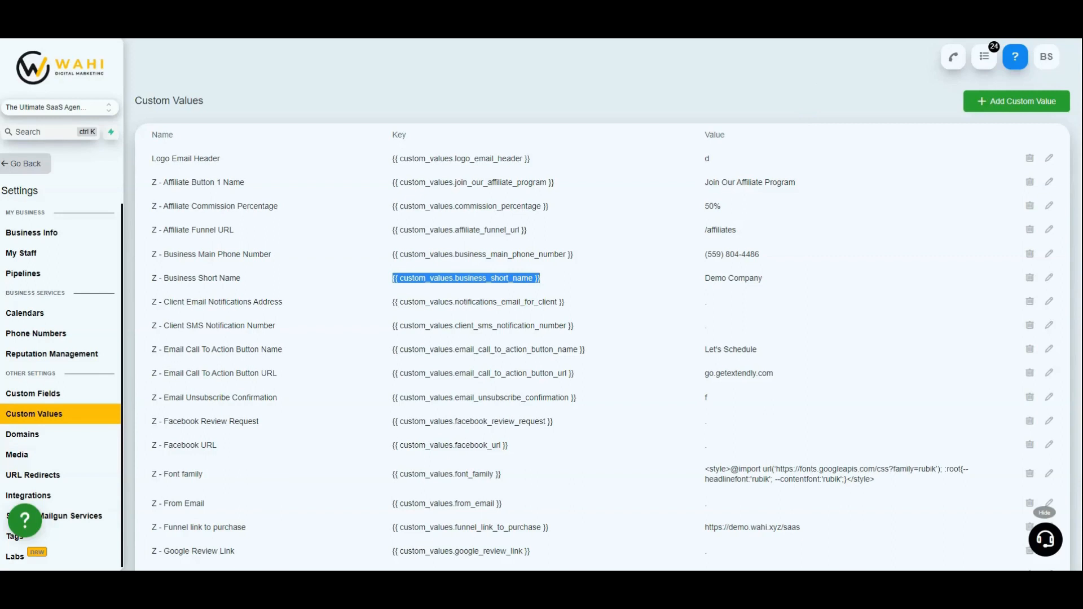
Open the getextendly.com website in a new browser tab and go to its Snapshot Store
key(ctrl+t)
text(get)
key(Return)
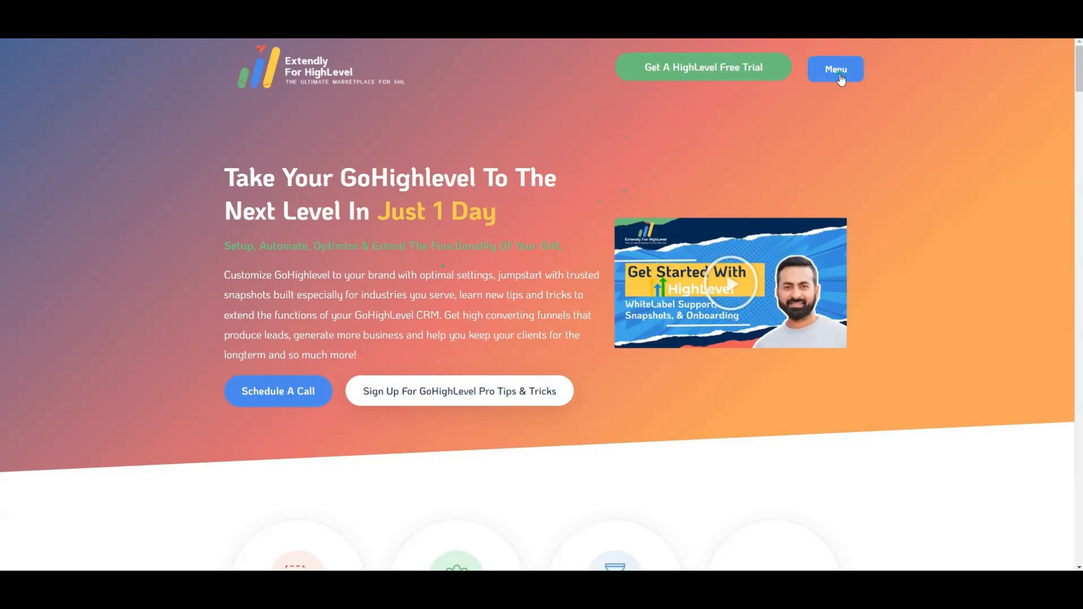
click(837, 70)
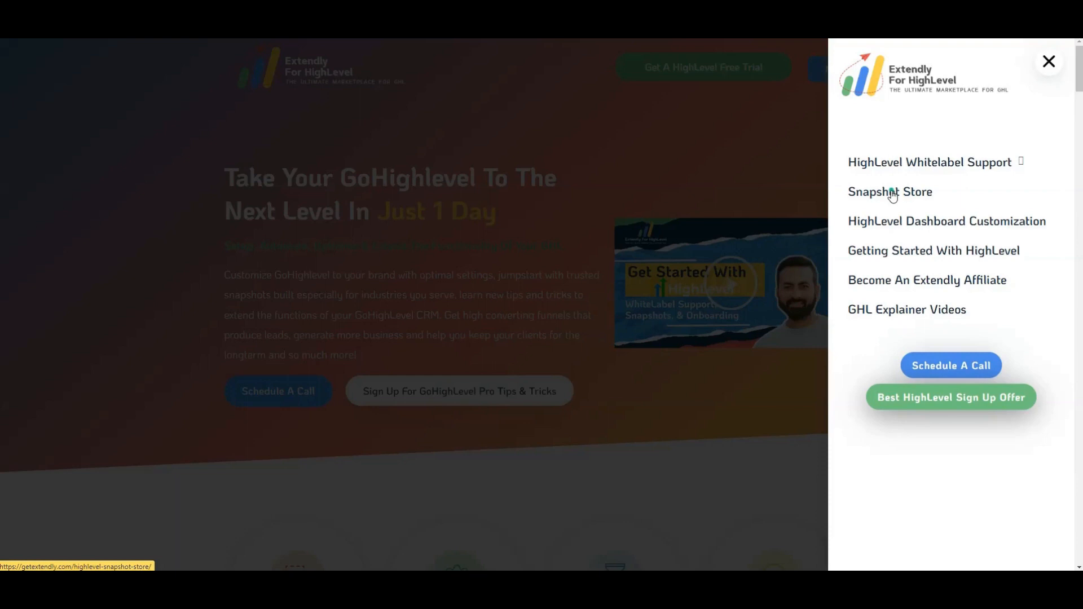
click(892, 195)
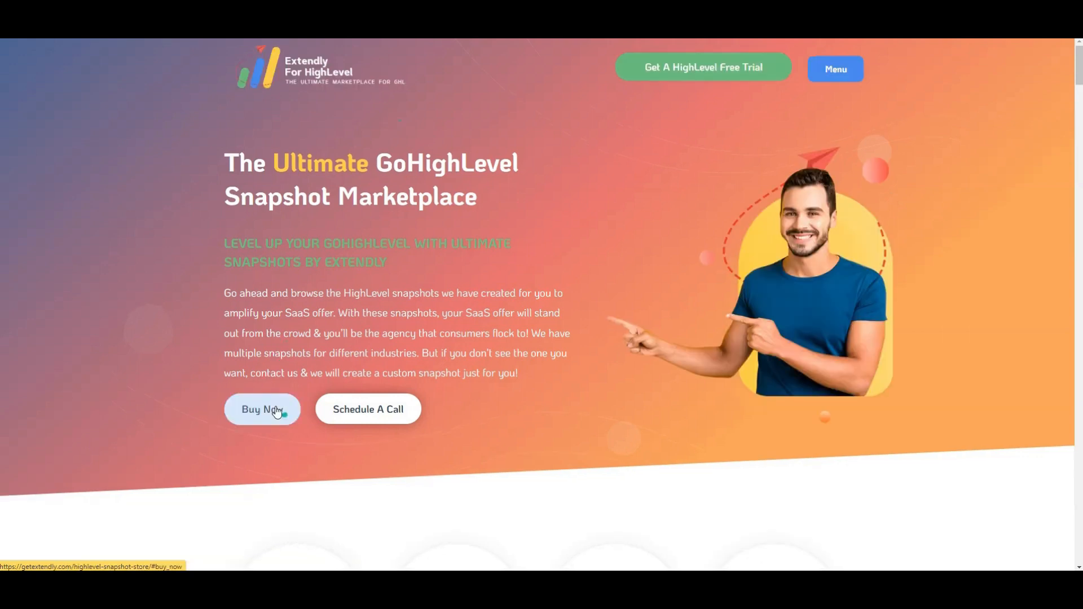
Browse the industry snapshots offered in the store and return to the first row of offers
scroll(377, 401, down, 20)
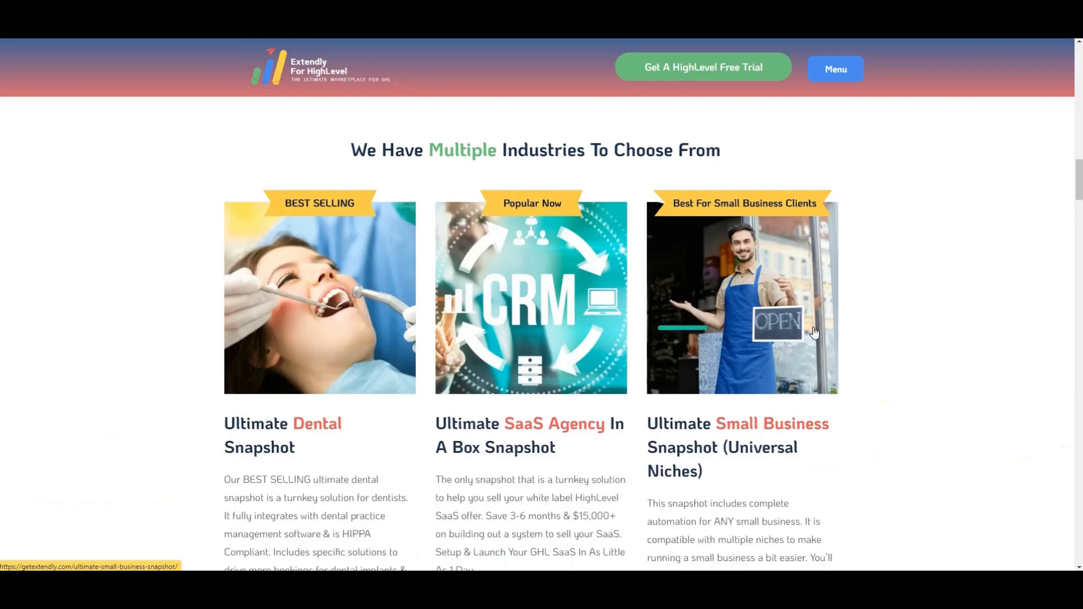
scroll(791, 331, down, 4)
scroll(794, 330, down, 4)
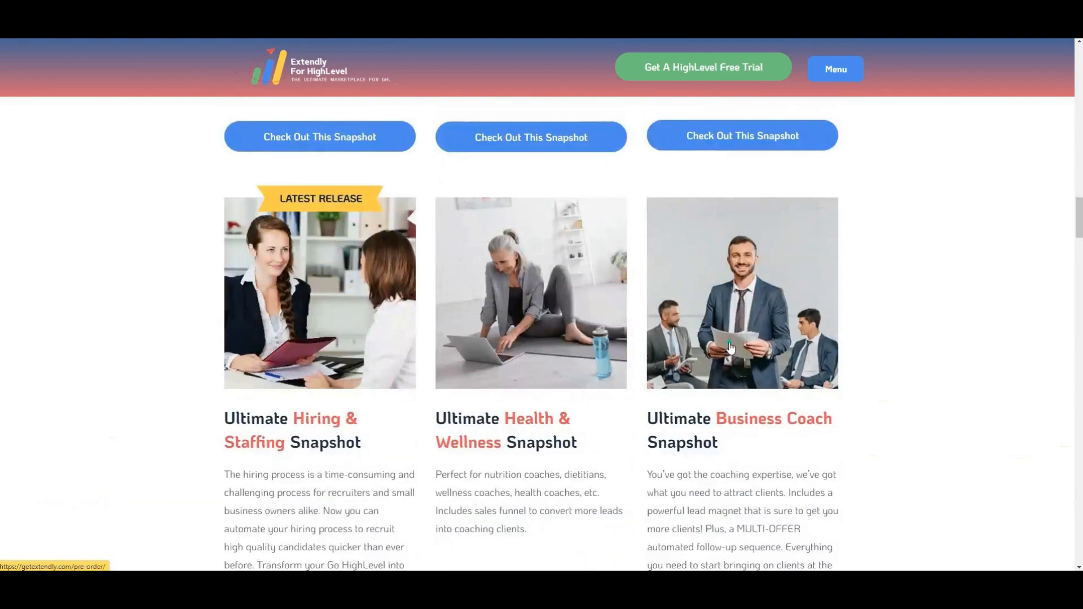
scroll(731, 349, up, 7)
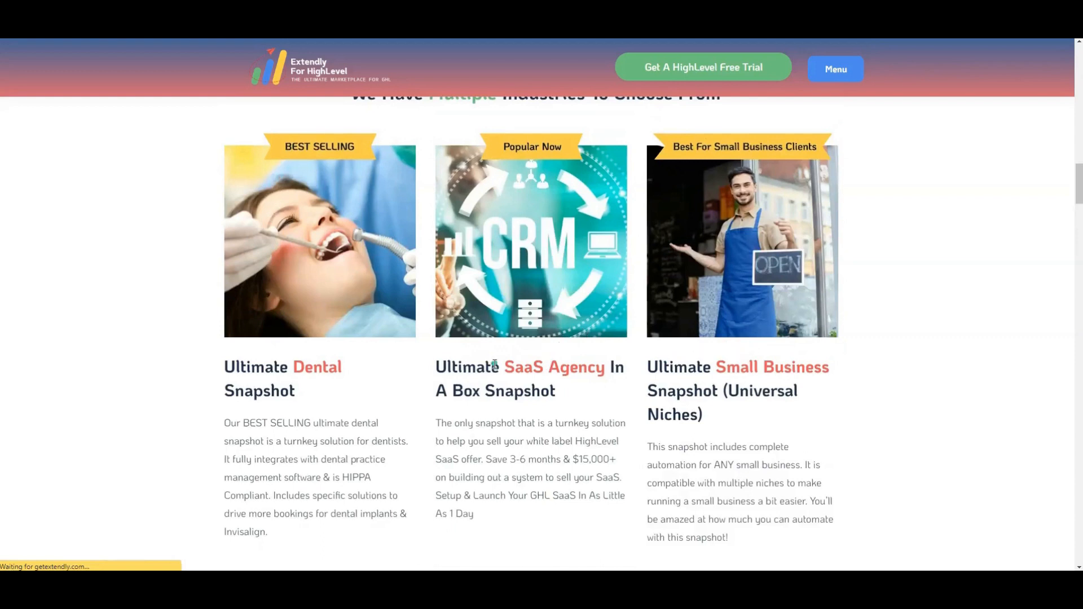
Highlight the SaaS Agency In A Box and Small Business snapshot titles, and open the SaaS Agency snapshot's page
drag(485, 366, 561, 393)
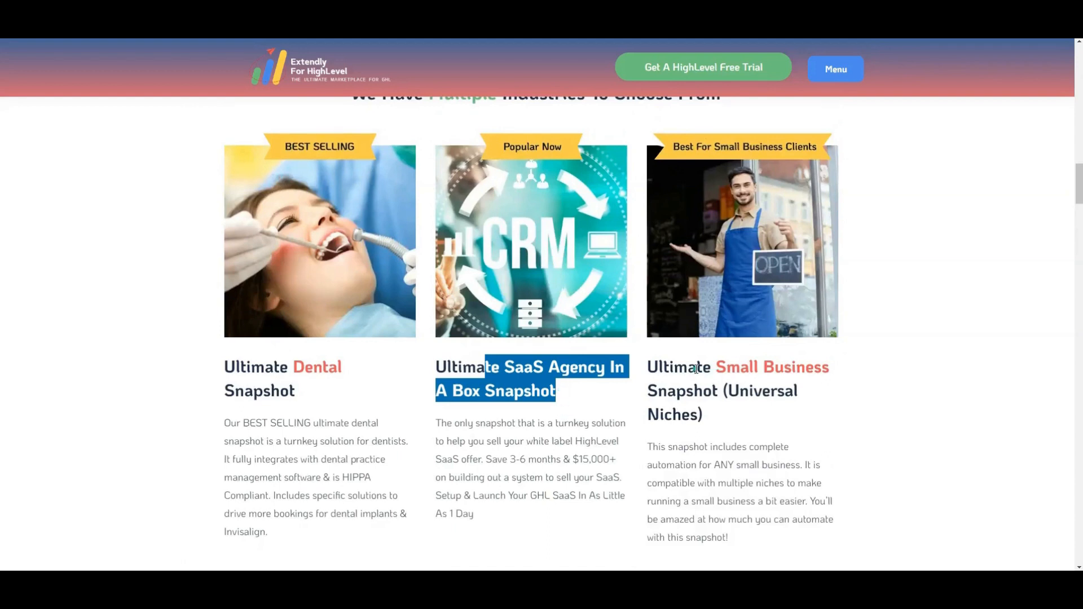
drag(669, 366, 754, 393)
click(717, 416)
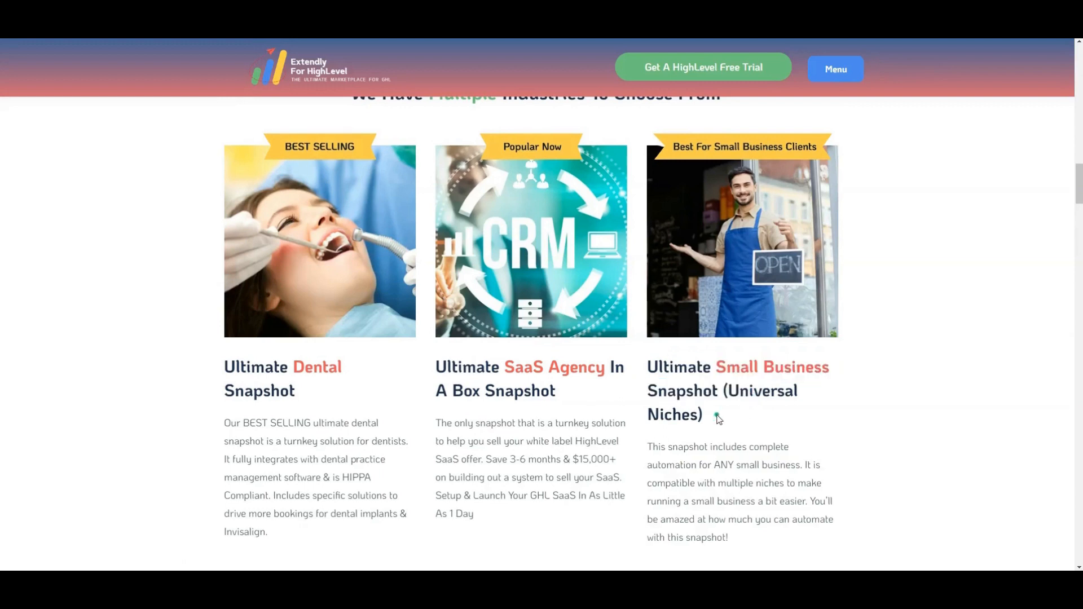
click(520, 261)
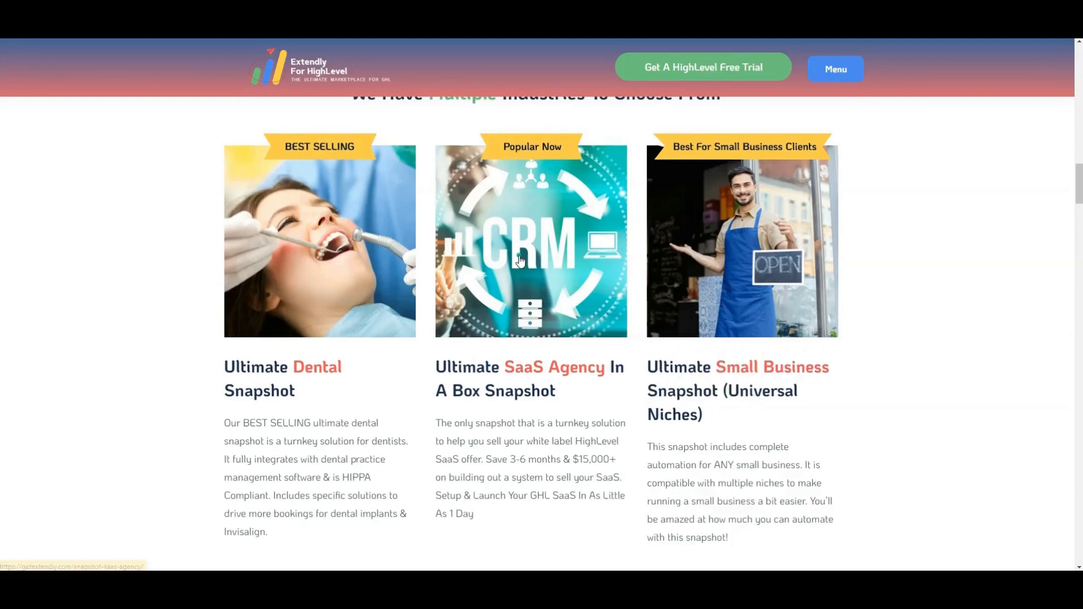